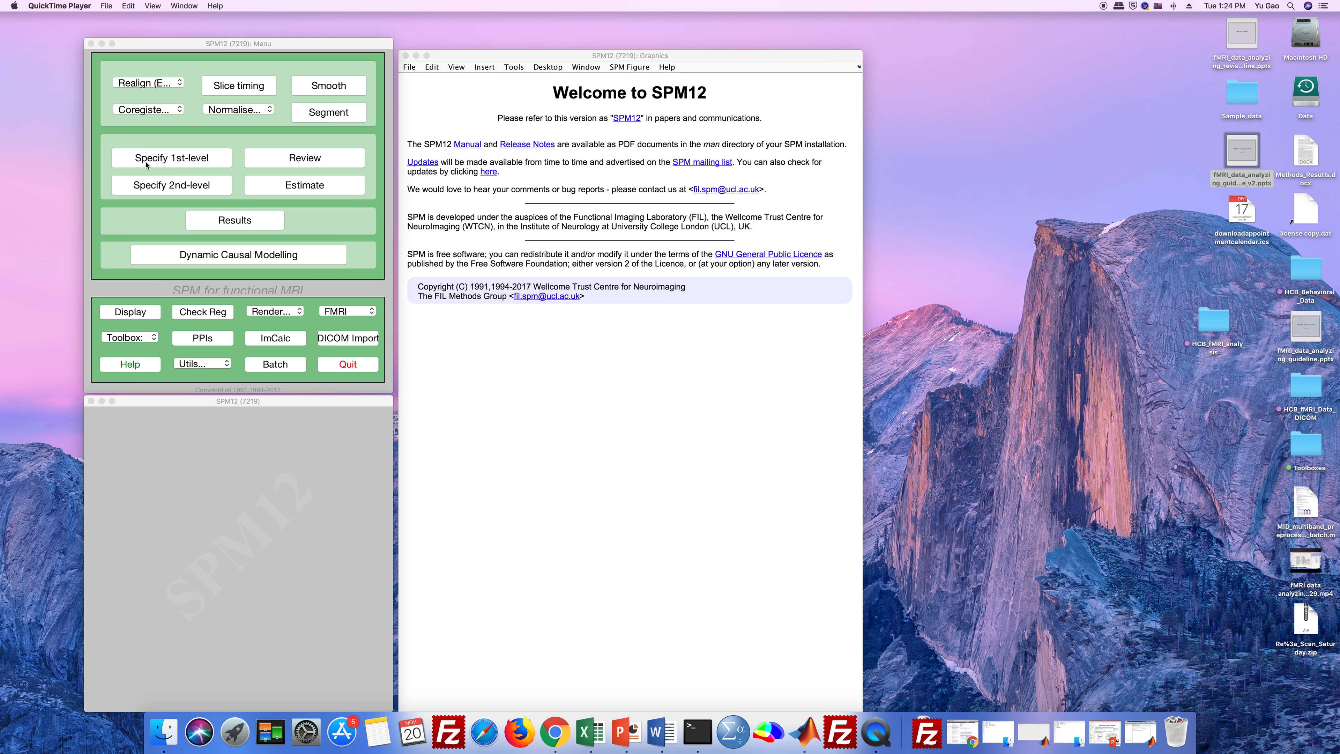
# Start a first-level fMRI model specification and set its output directory to Analyzed_data/7086/Analysis.
pyautogui.click(187, 163)
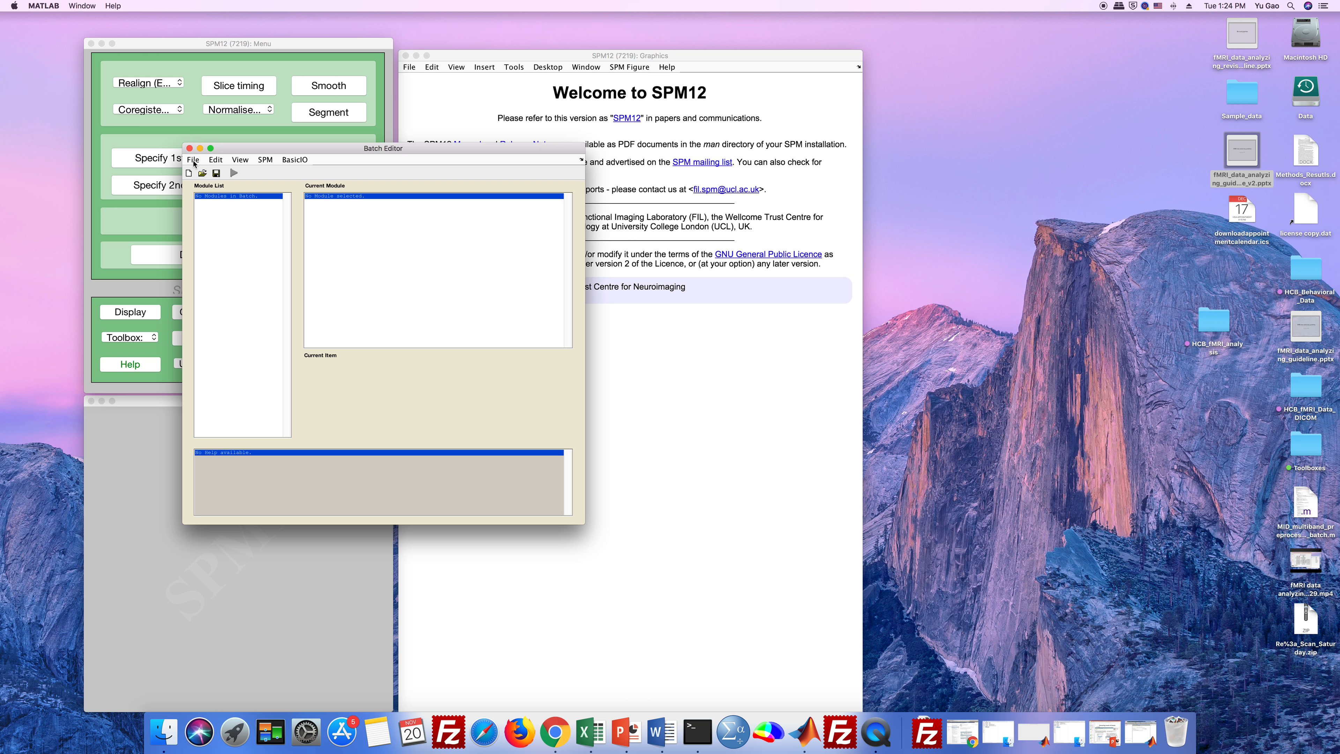
pyautogui.moveTo(406, 149); pyautogui.dragTo(619, 129)
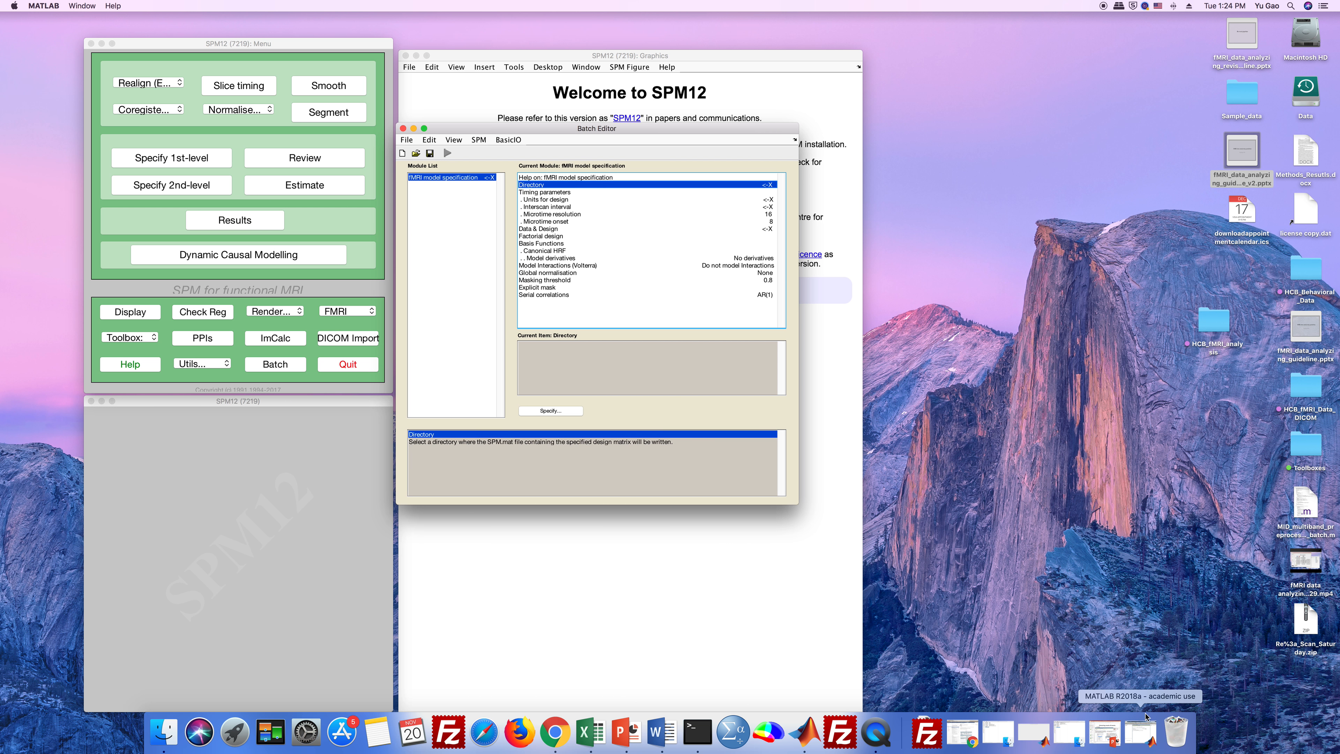
pyautogui.click(565, 412)
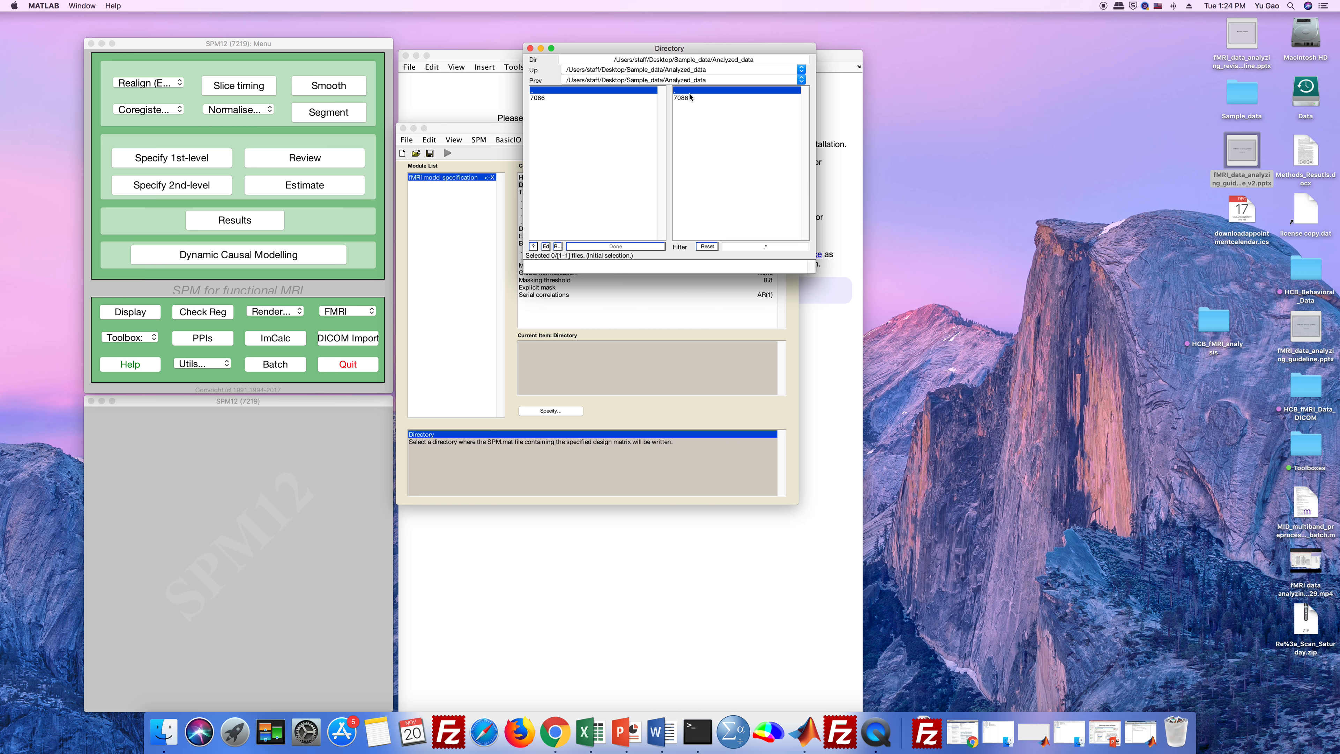
pyautogui.click(567, 98)
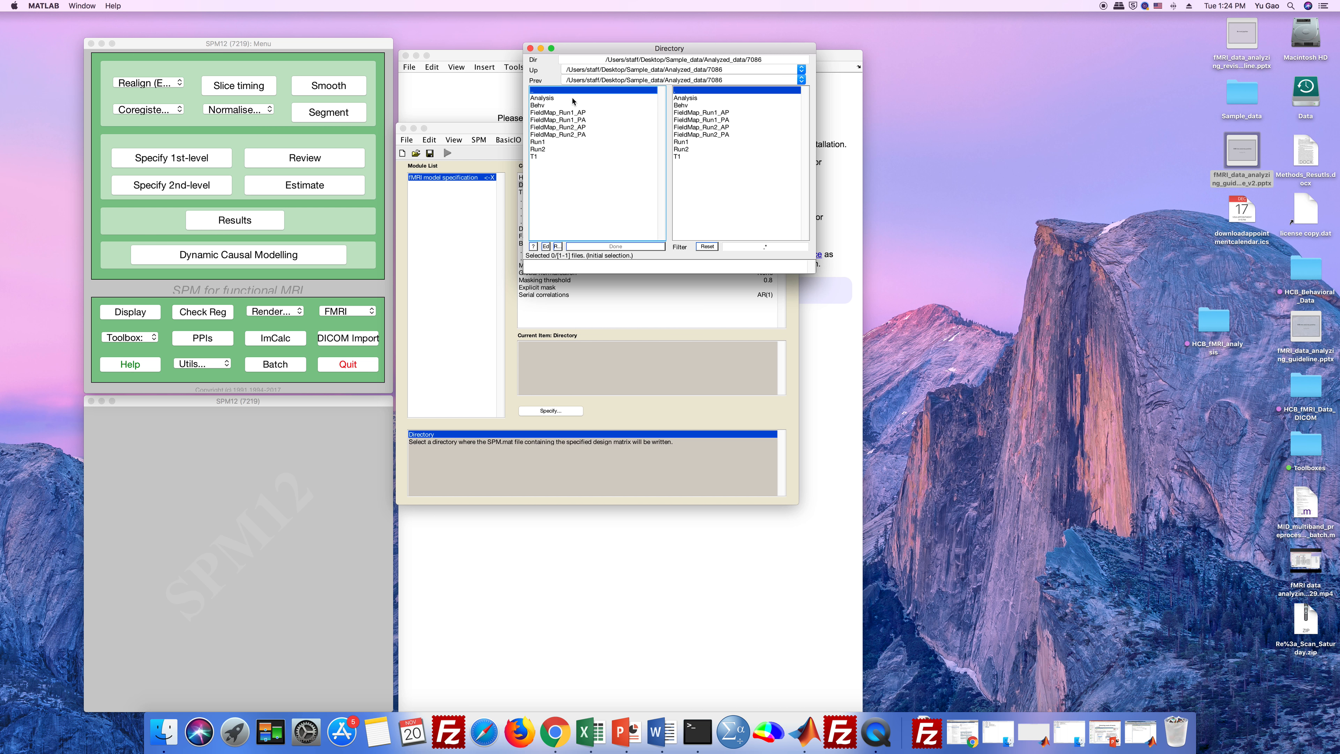
pyautogui.click(695, 99)
pyautogui.click(621, 248)
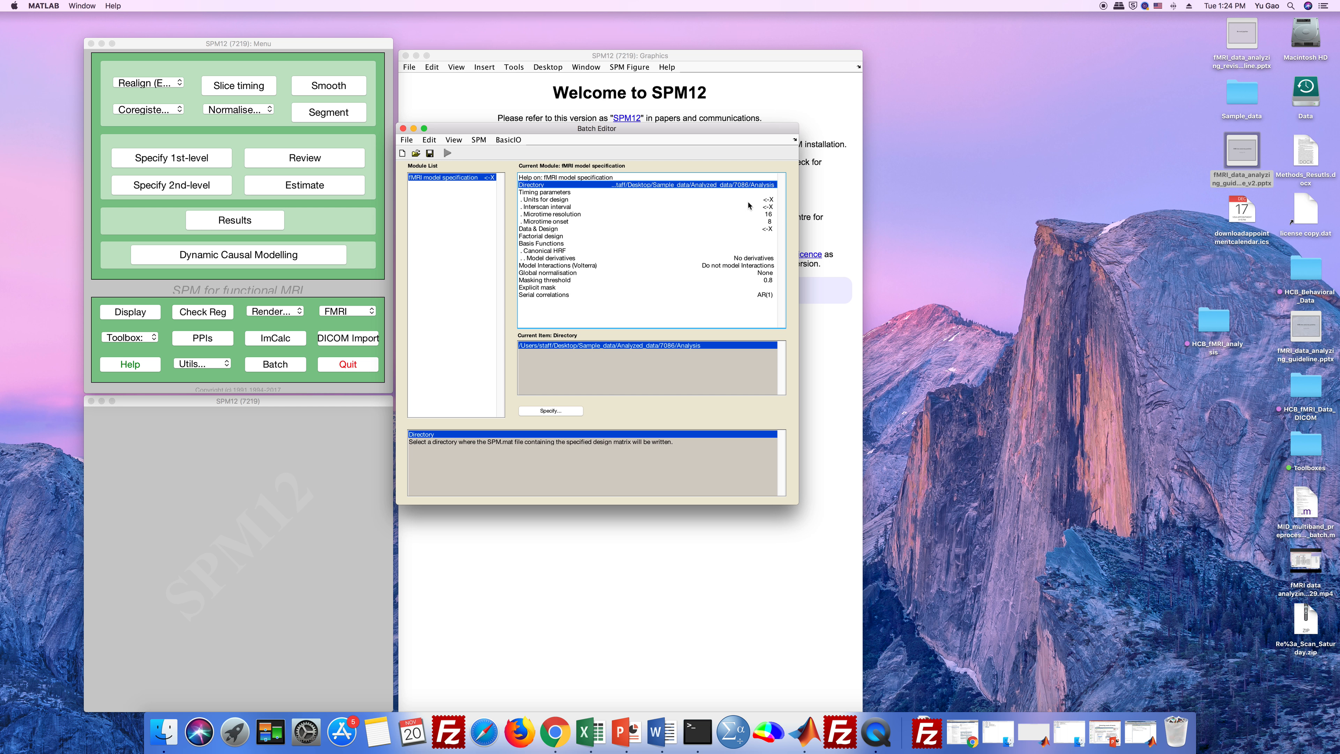
# Set the timing parameters to design units in Seconds and an interscan interval of 1.
pyautogui.click(600, 199)
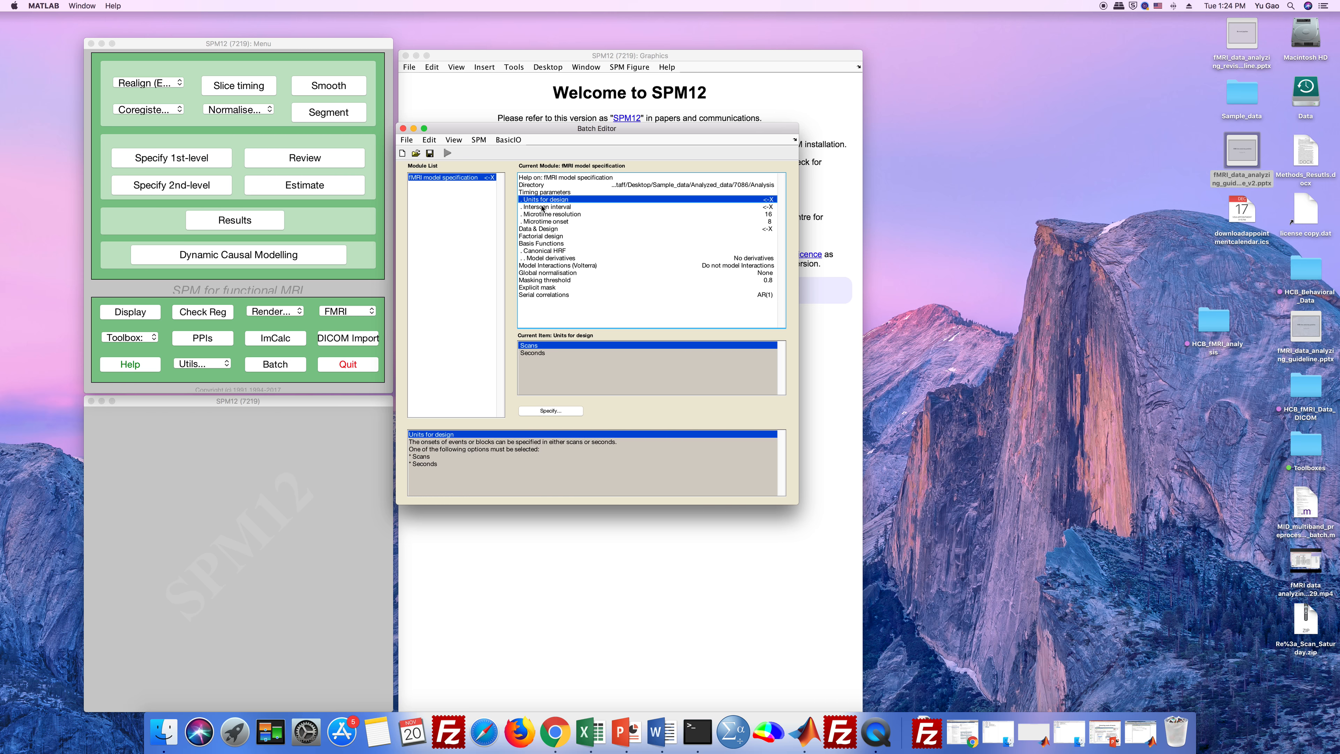
pyautogui.click(534, 353)
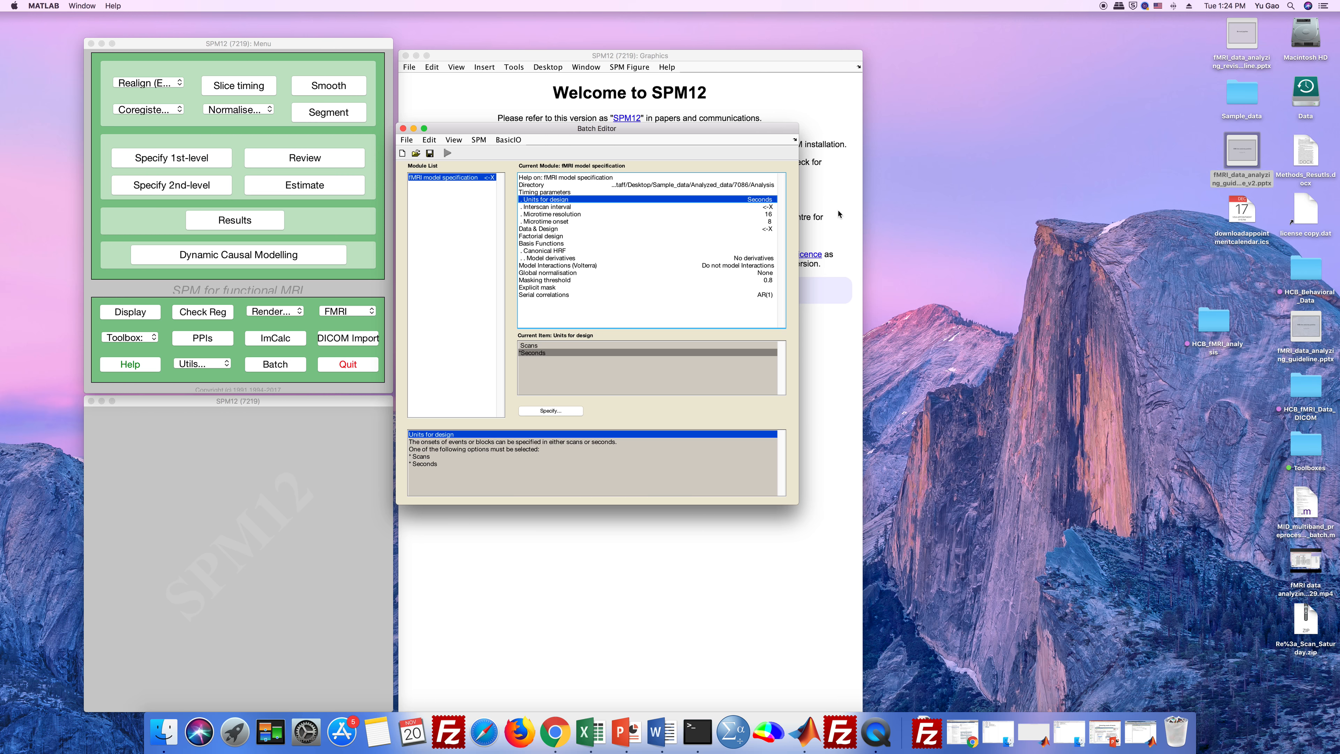
pyautogui.click(765, 207)
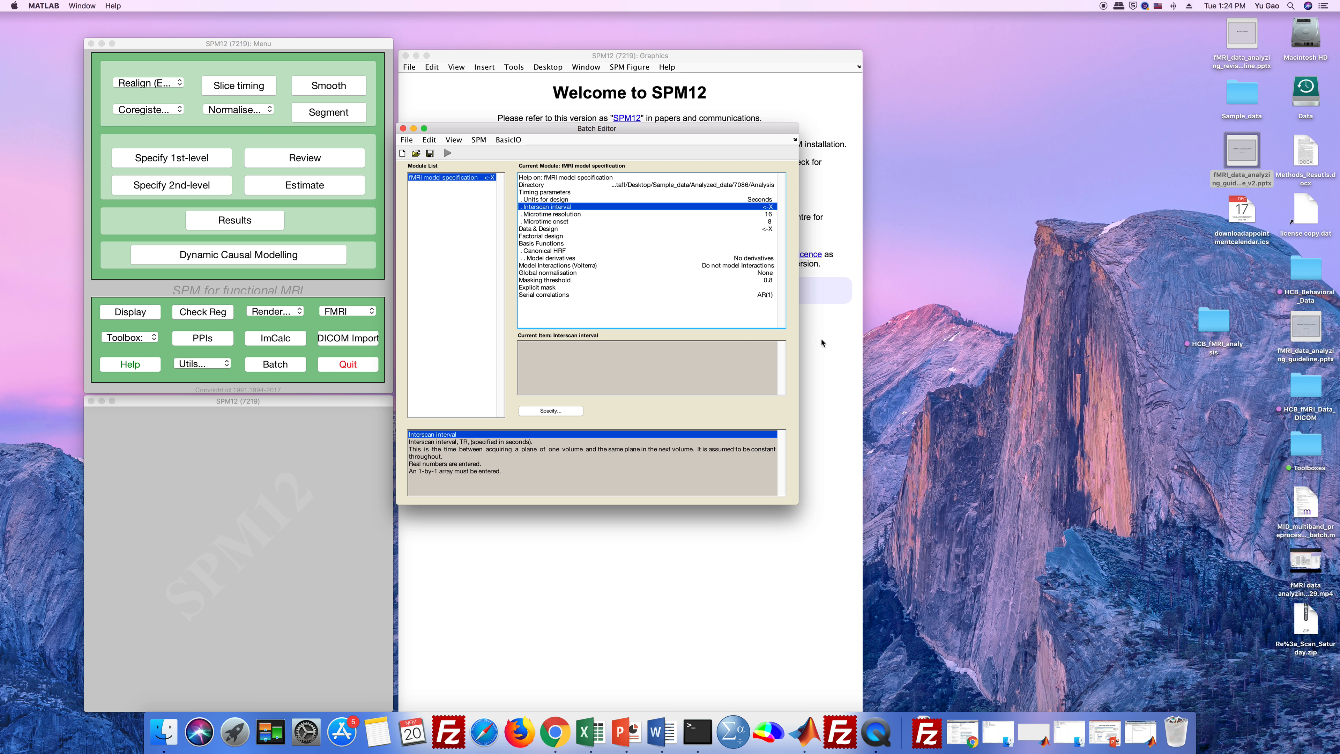
pyautogui.click(558, 411)
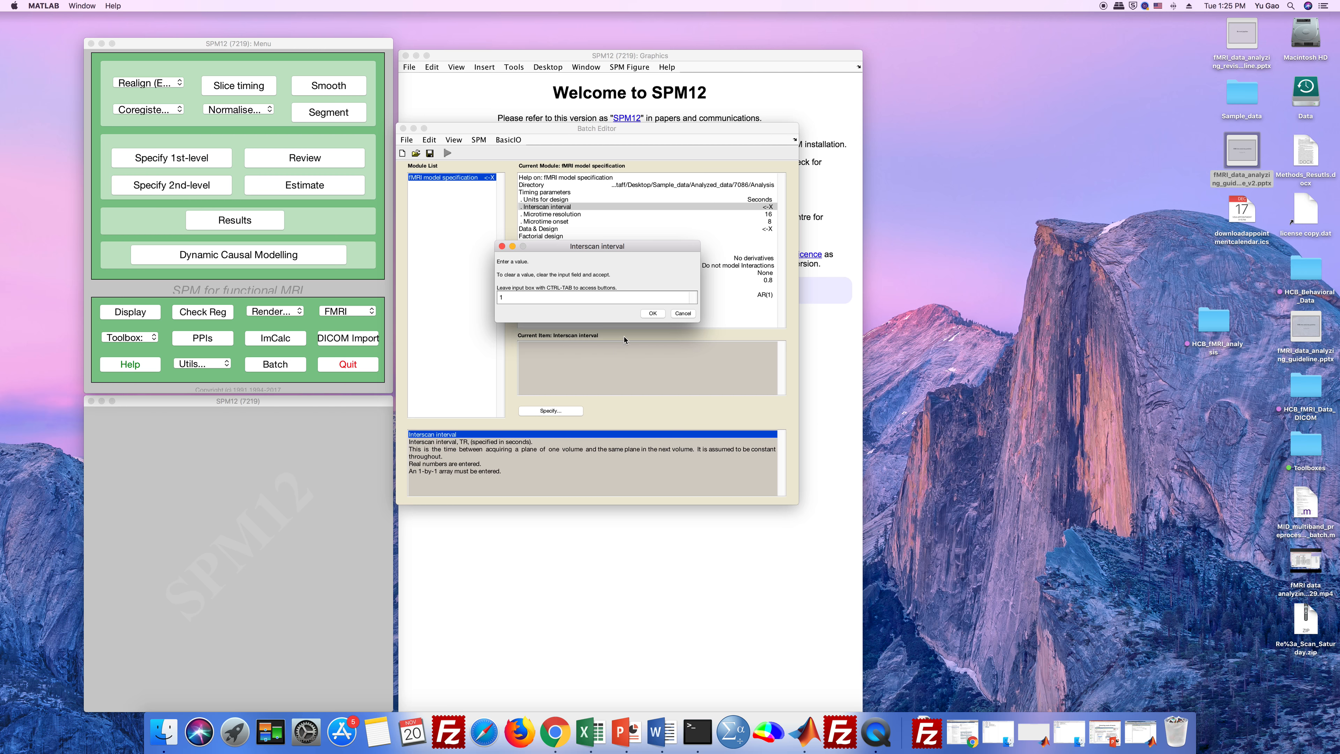
pyautogui.click(660, 314)
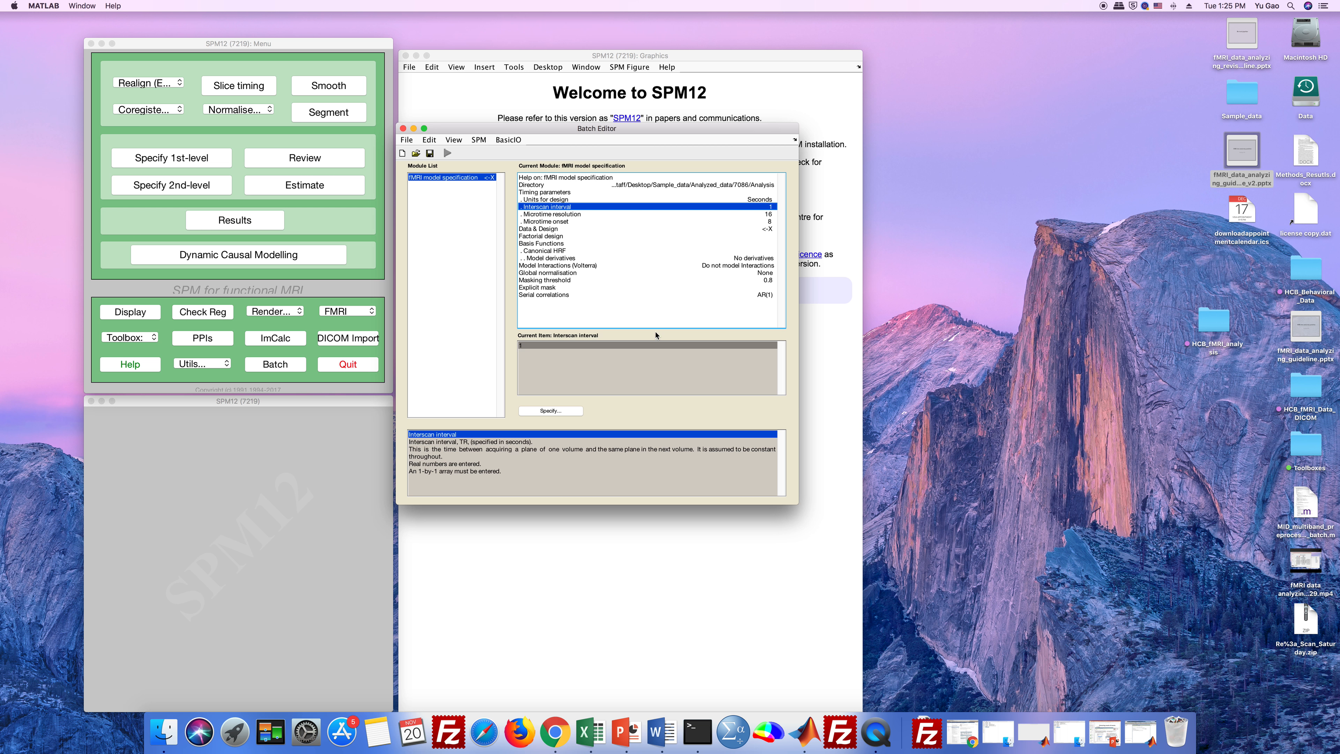
# Add two Subject/Session entries under Data & Design.
pyautogui.click(571, 230)
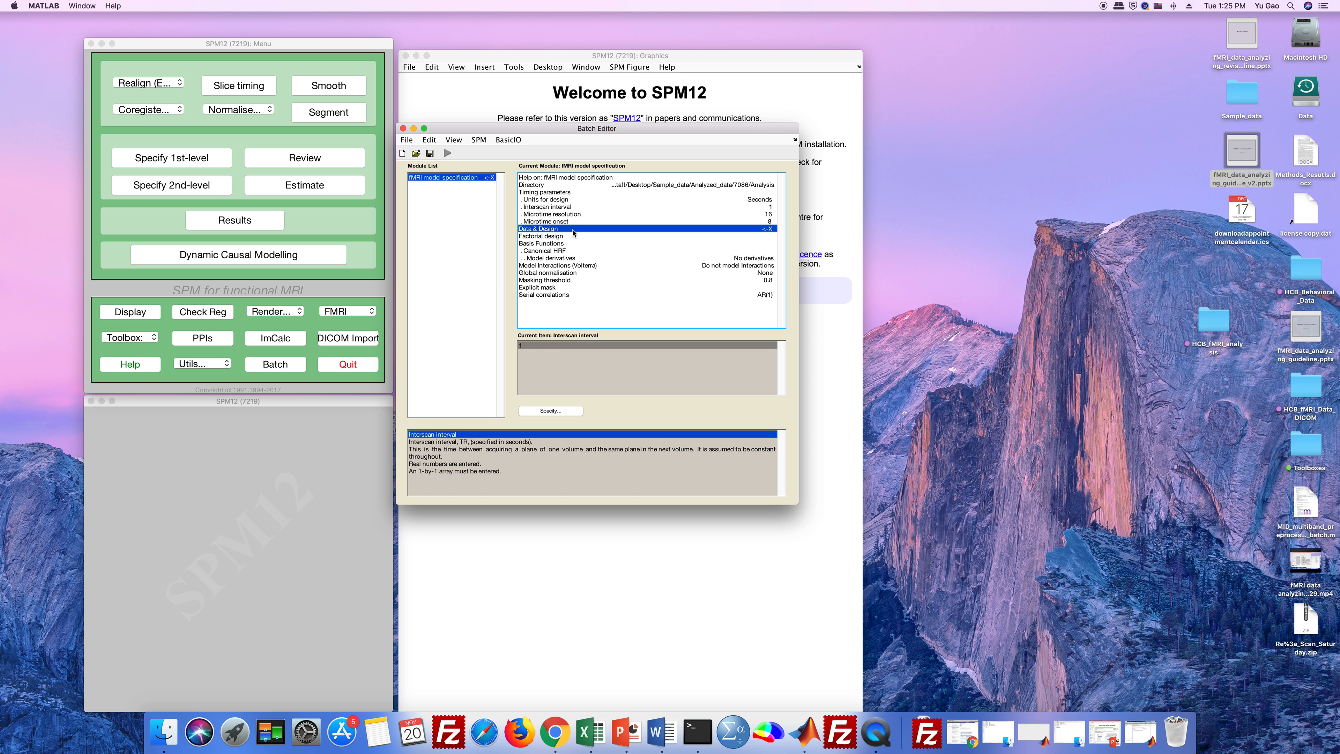
pyautogui.click(550, 346)
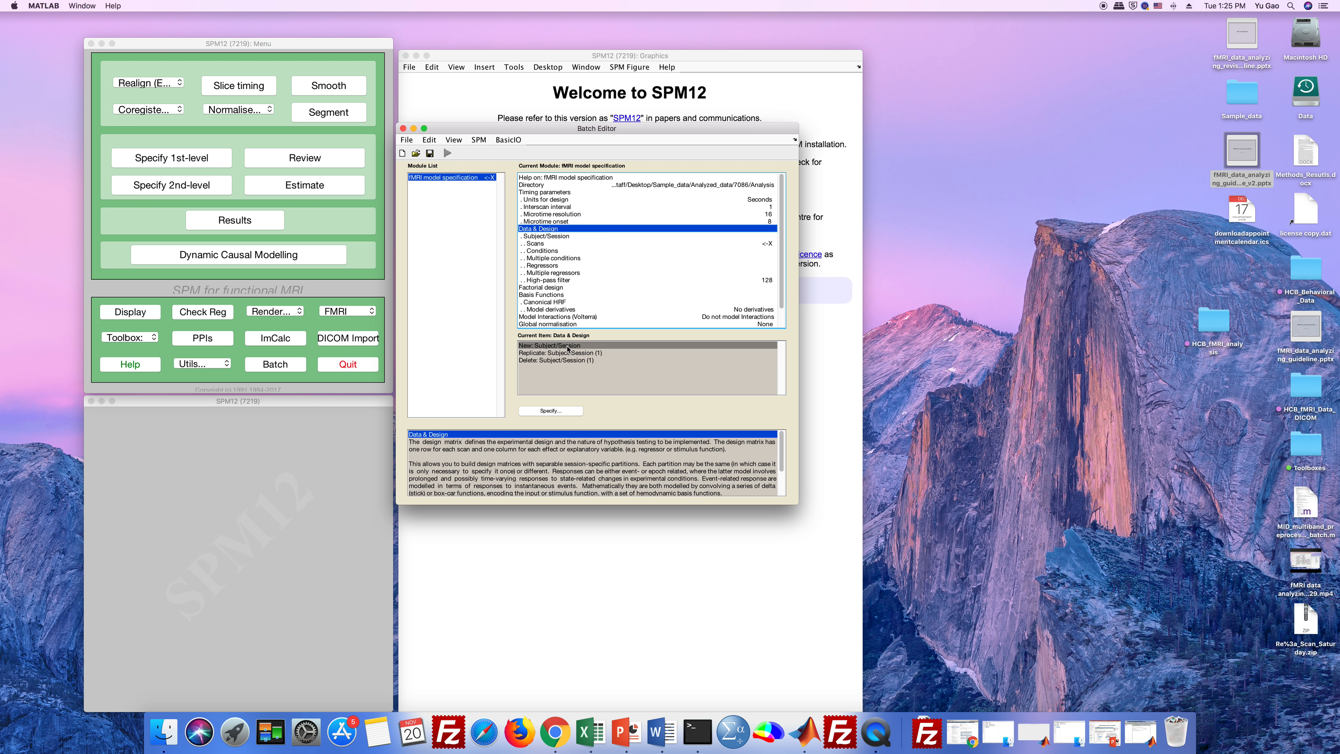
pyautogui.click(568, 347)
# Assign all smoothed scans in the Run1 folder to the first session, filtering the files with ^s.*.
pyautogui.click(556, 243)
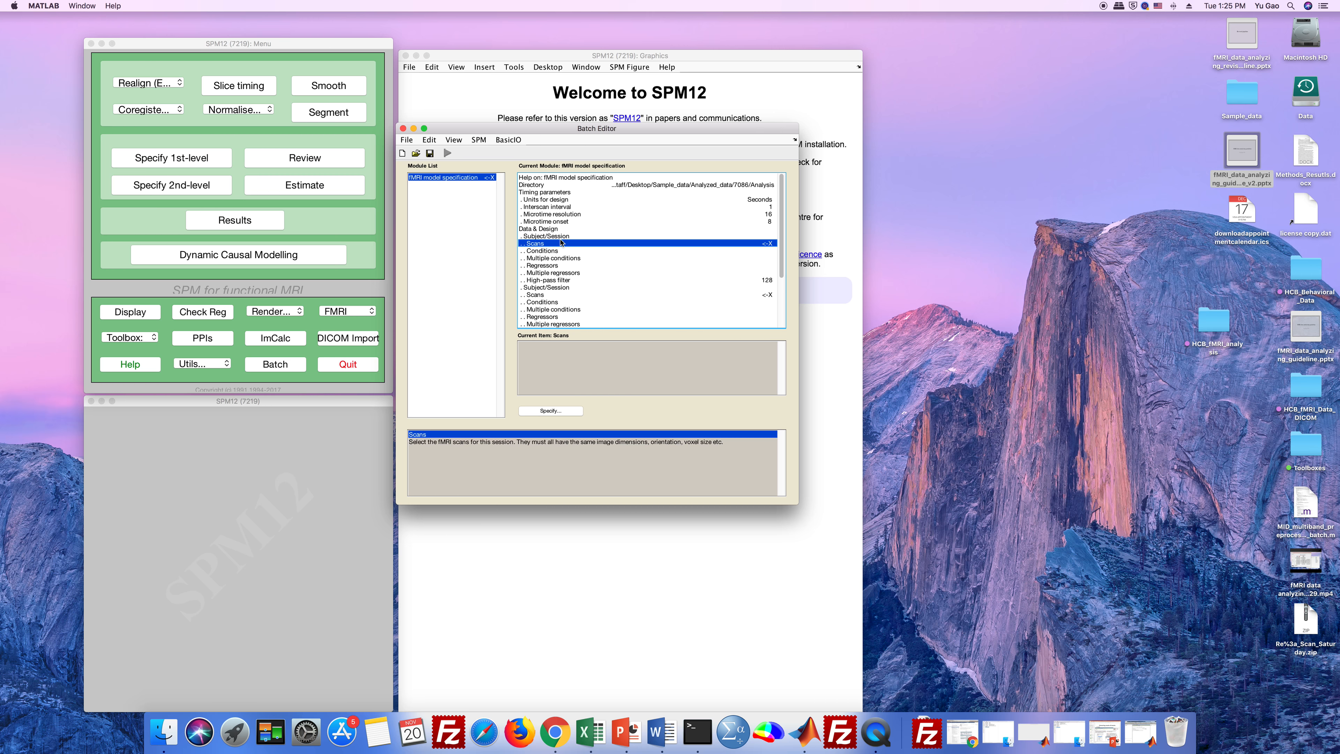
pyautogui.click(567, 414)
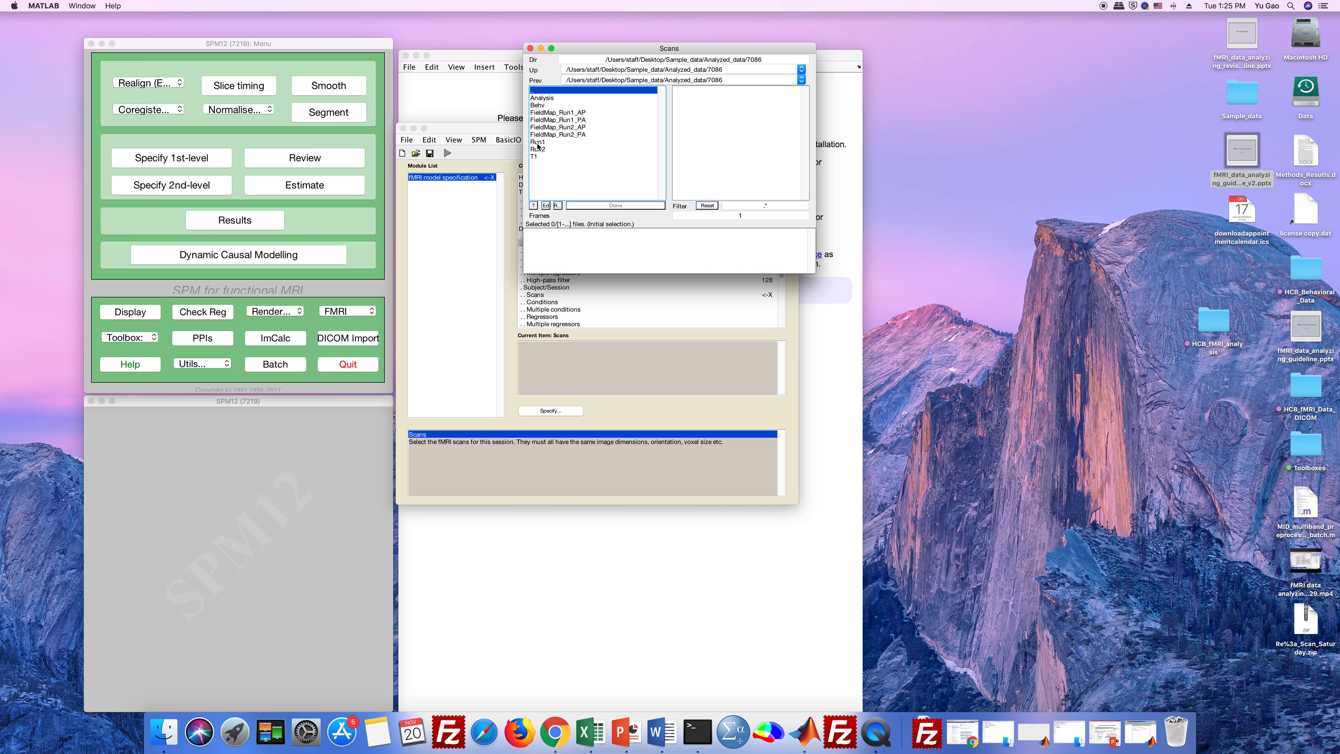
pyautogui.click(539, 143)
pyautogui.click(746, 206)
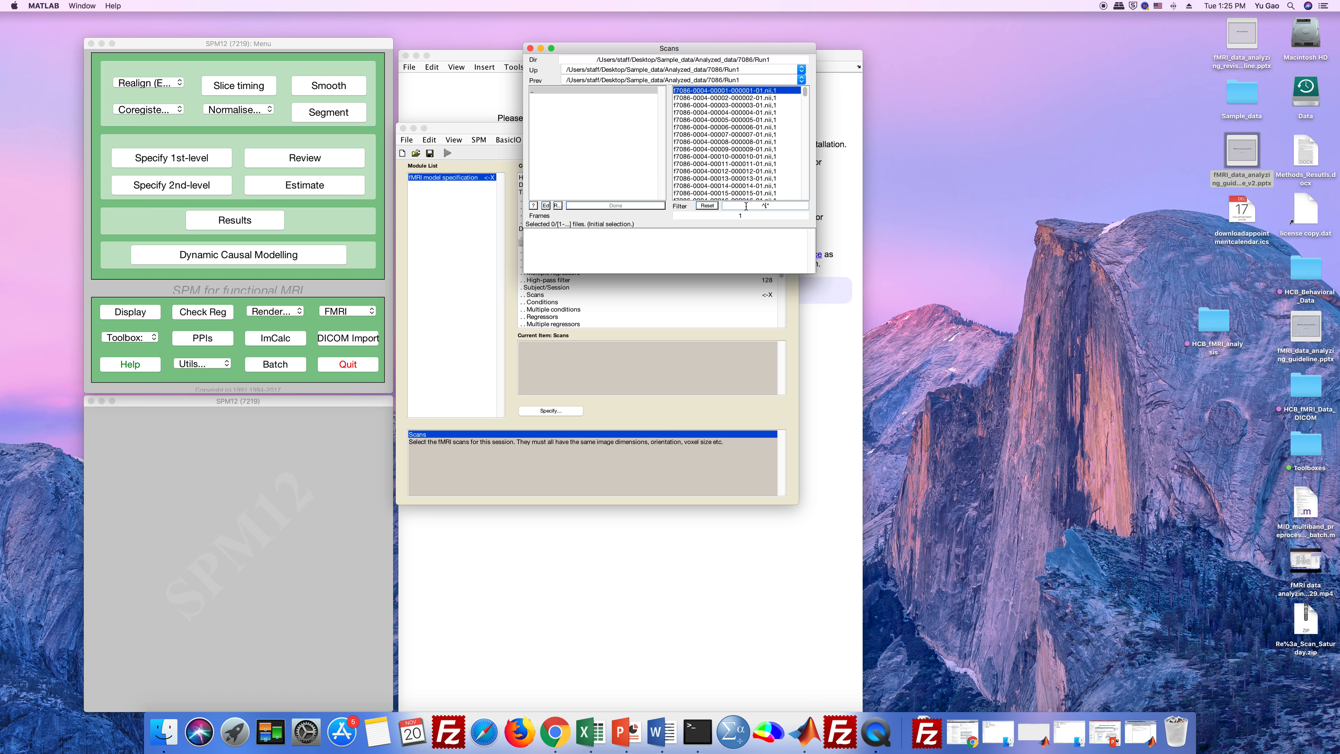
pyautogui.write('s')
pyautogui.press('Return')
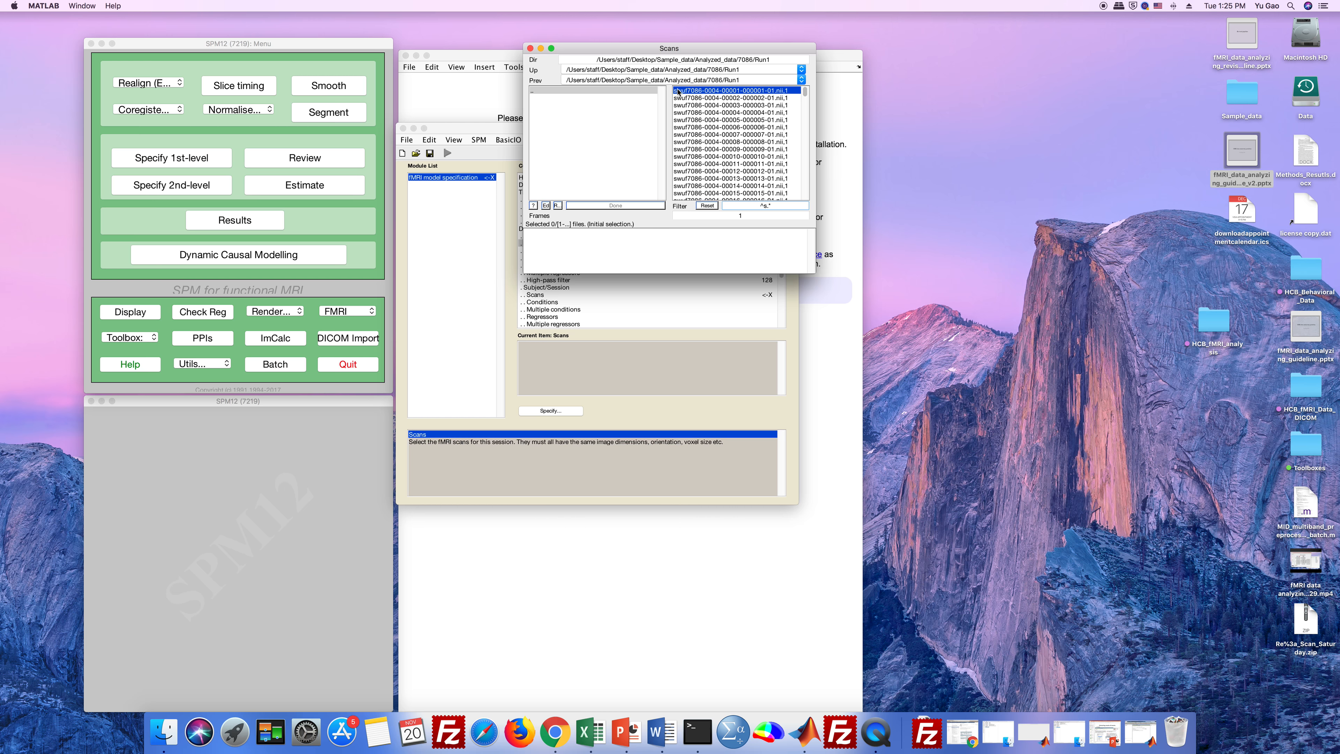
pyautogui.click(558, 206)
pyautogui.click(615, 205)
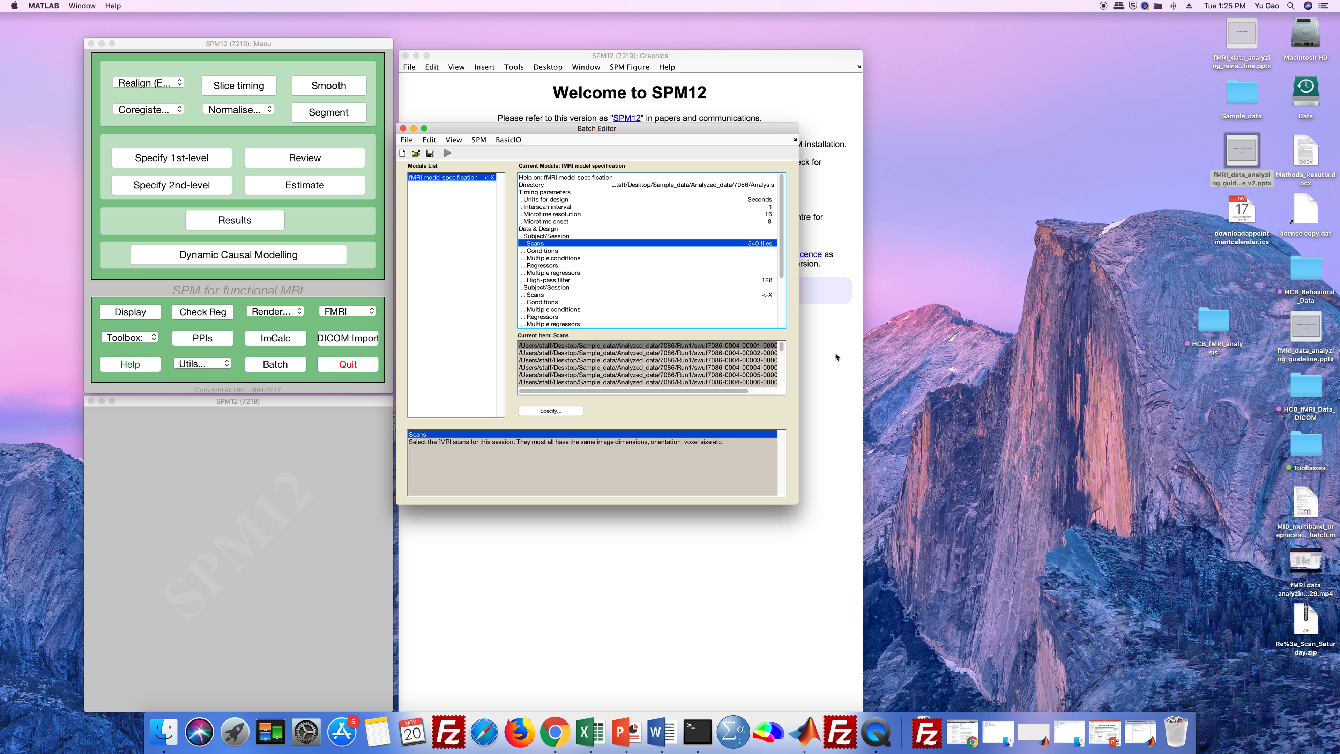
# Assign all smoothed scans in the Run2 folder to the second session, filtering the files with ^s.*.
pyautogui.click(695, 294)
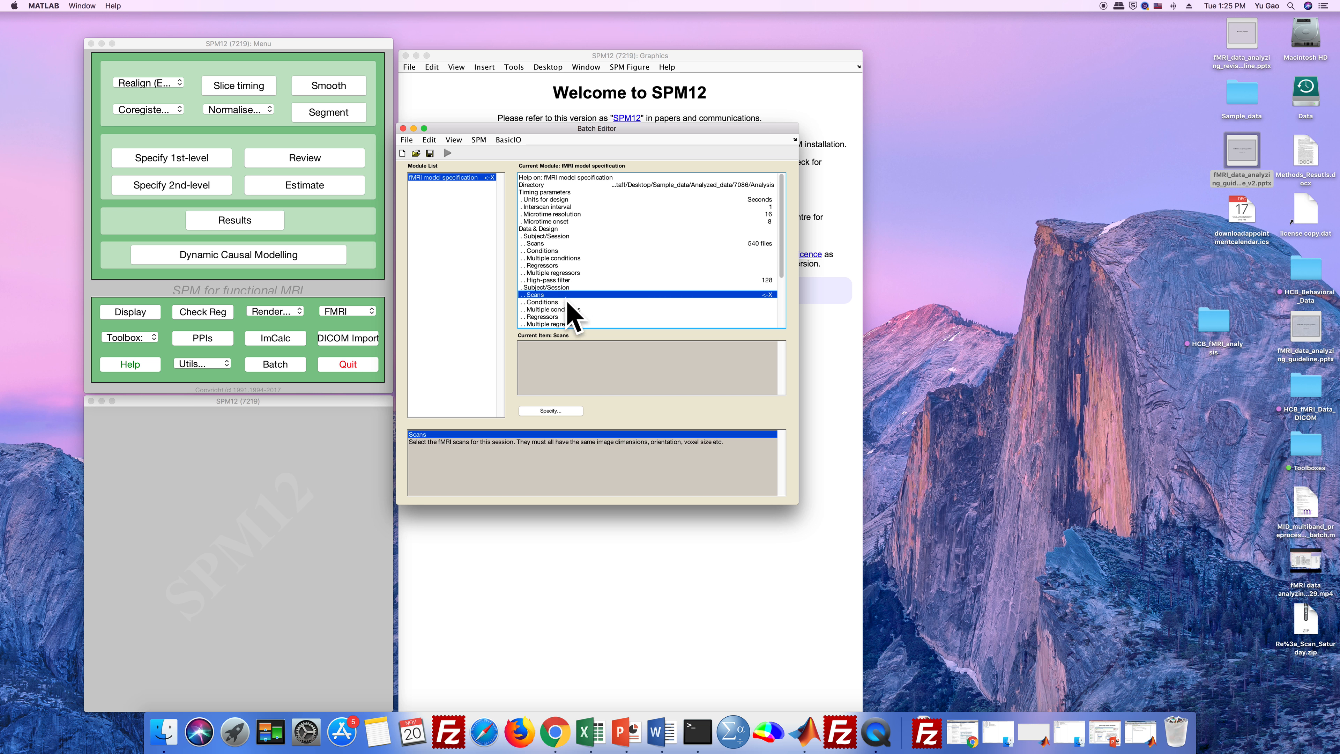
pyautogui.click(552, 411)
pyautogui.doubleClick(545, 105)
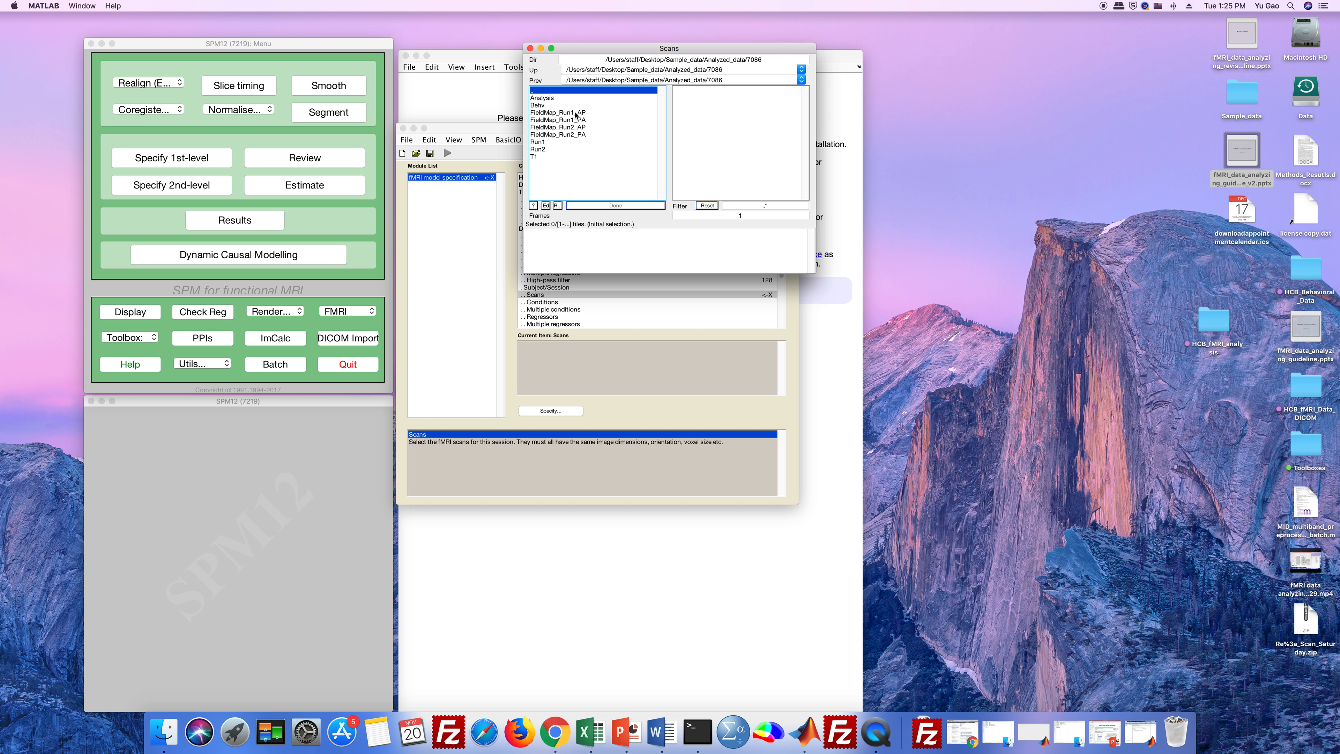
pyautogui.doubleClick(538, 150)
pyautogui.click(744, 208)
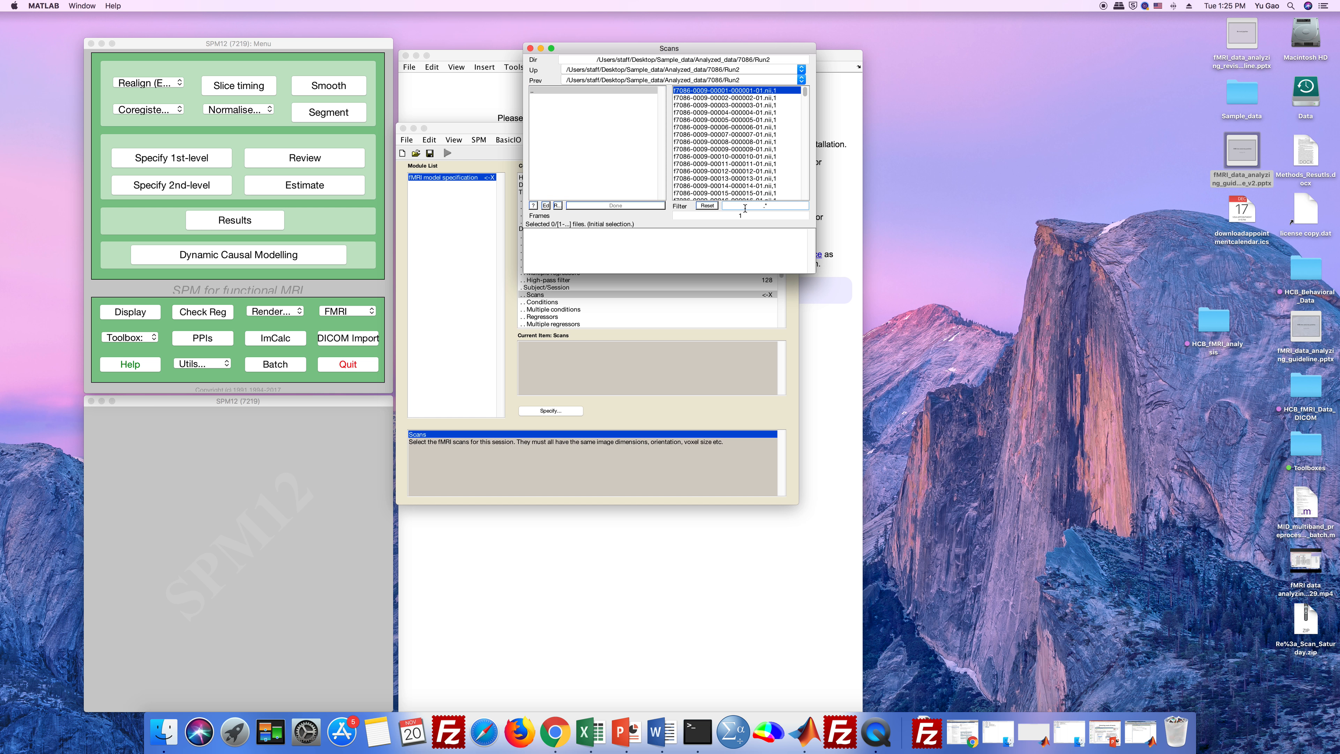
pyautogui.write('s')
pyautogui.press('Return')
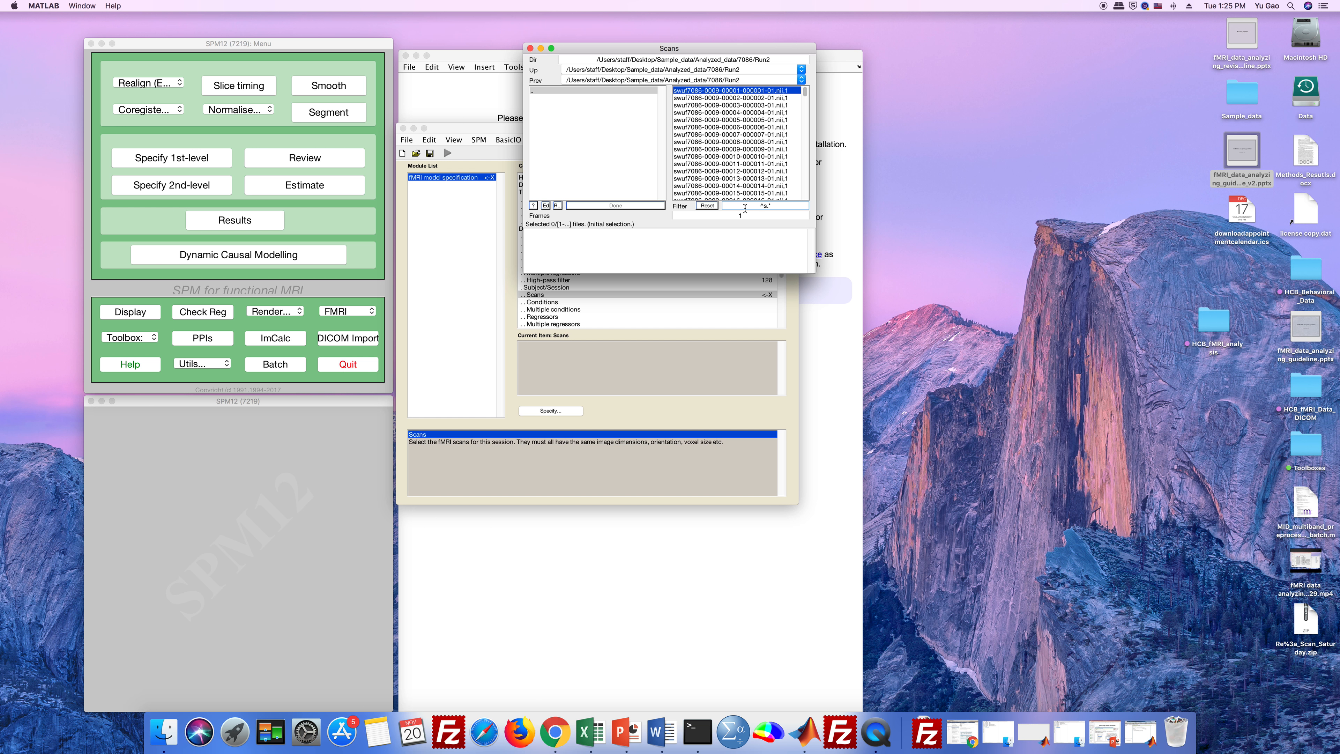
pyautogui.click(556, 205)
pyautogui.click(575, 205)
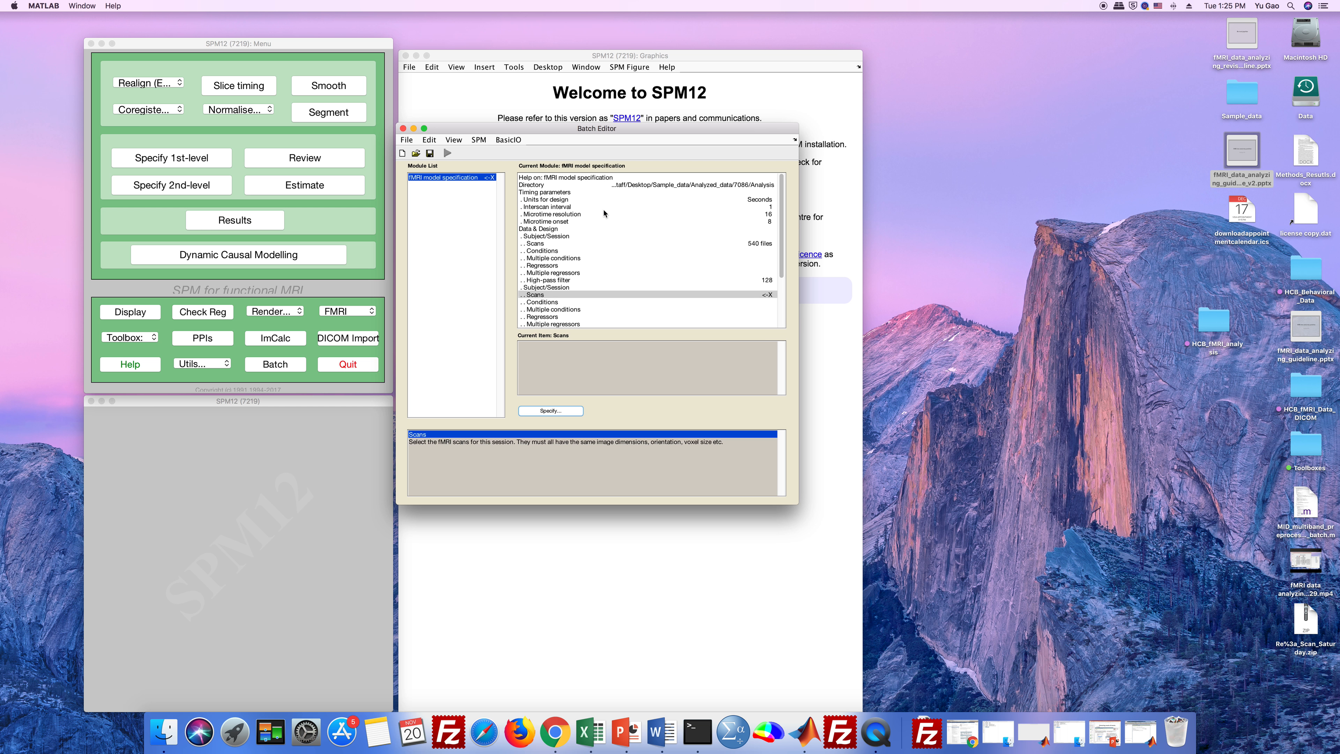
# Load Run1_Onsets.mat from the Behv/Onsets folder as the first session's multiple conditions.
pyautogui.click(549, 259)
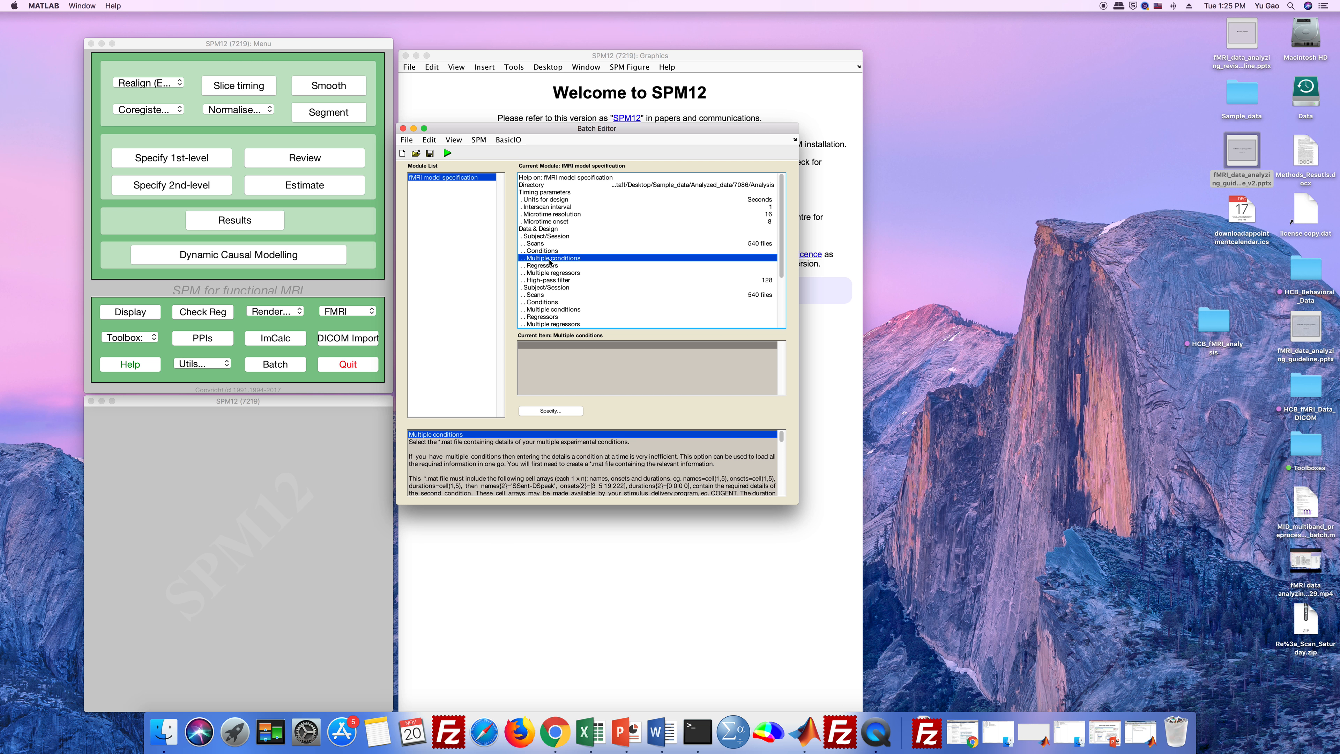
pyautogui.click(540, 411)
pyautogui.click(553, 98)
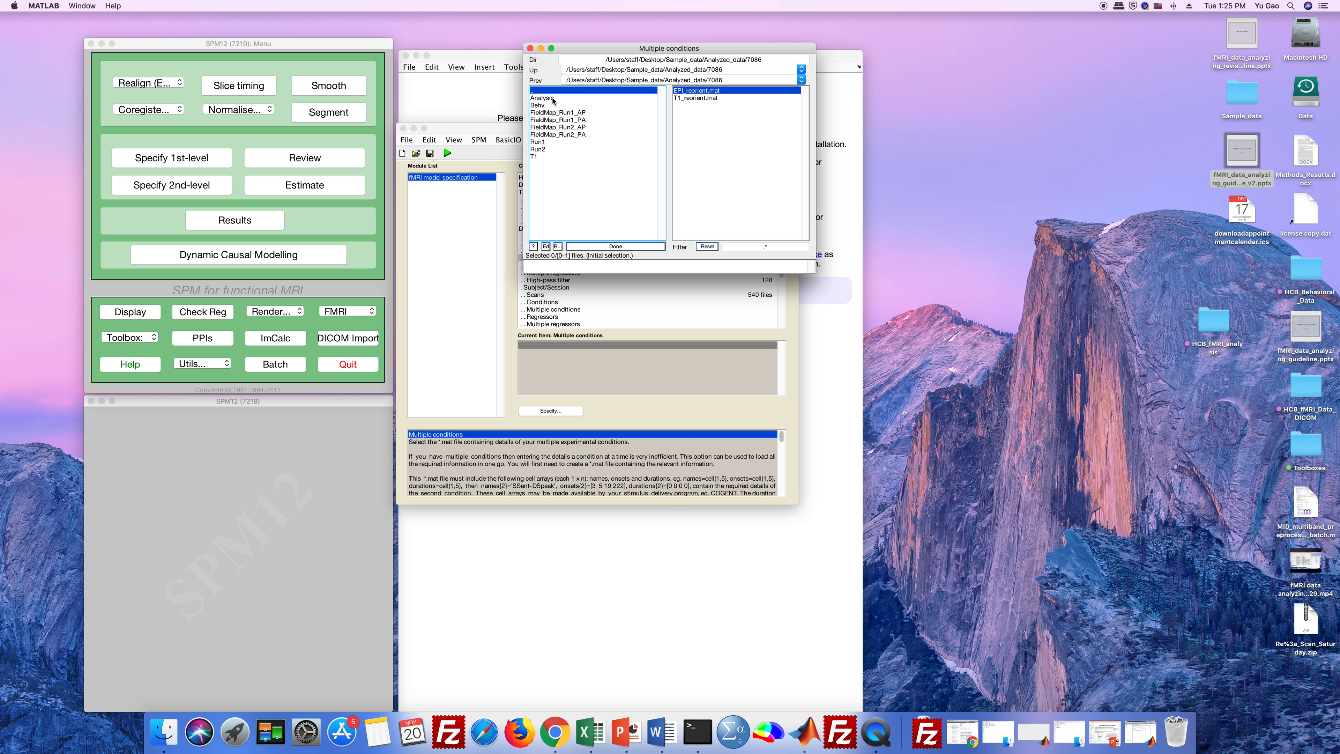
pyautogui.click(549, 105)
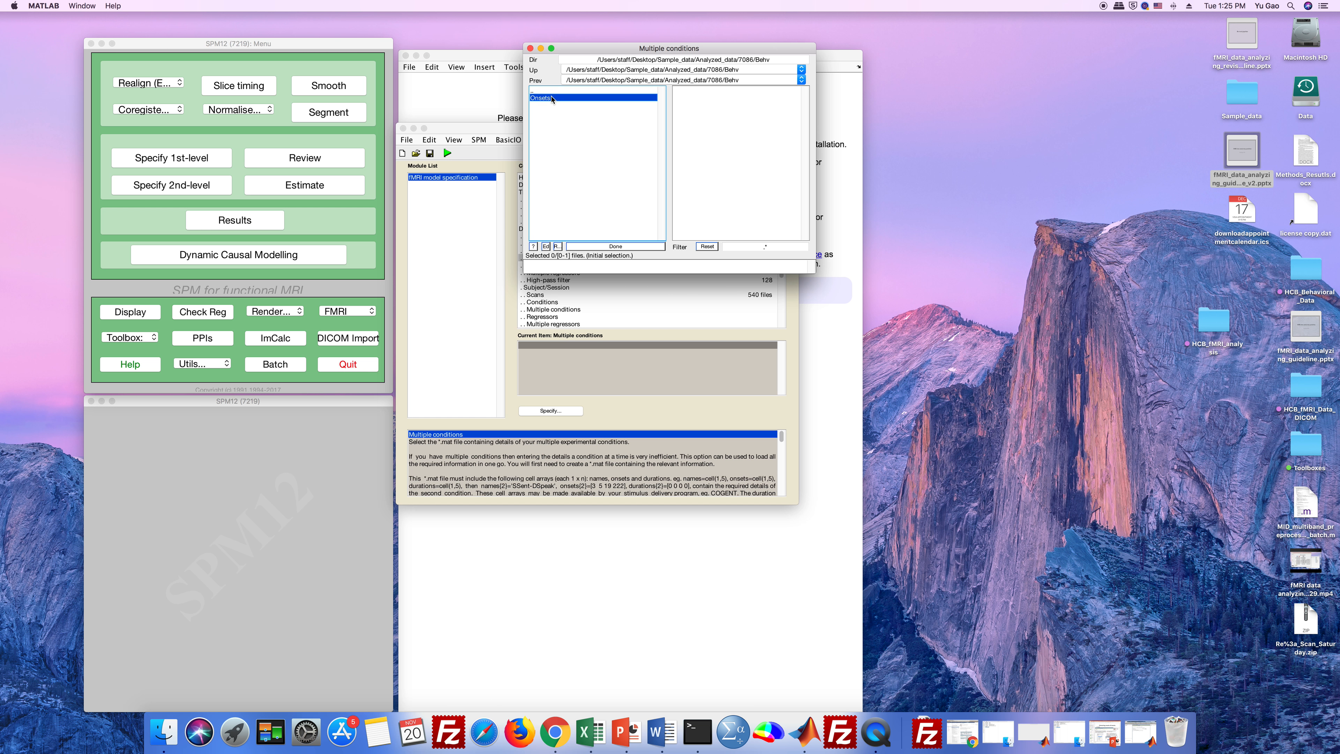
pyautogui.click(556, 99)
pyautogui.click(721, 94)
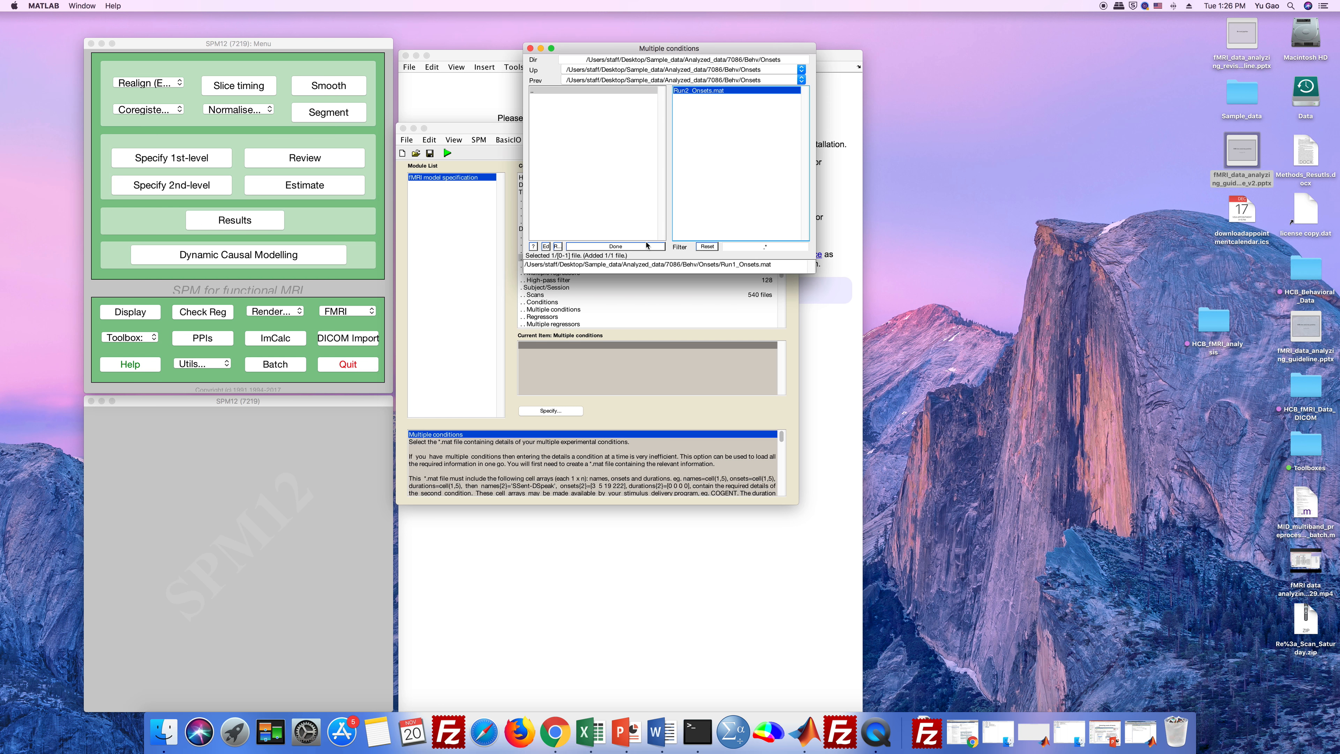
pyautogui.click(654, 246)
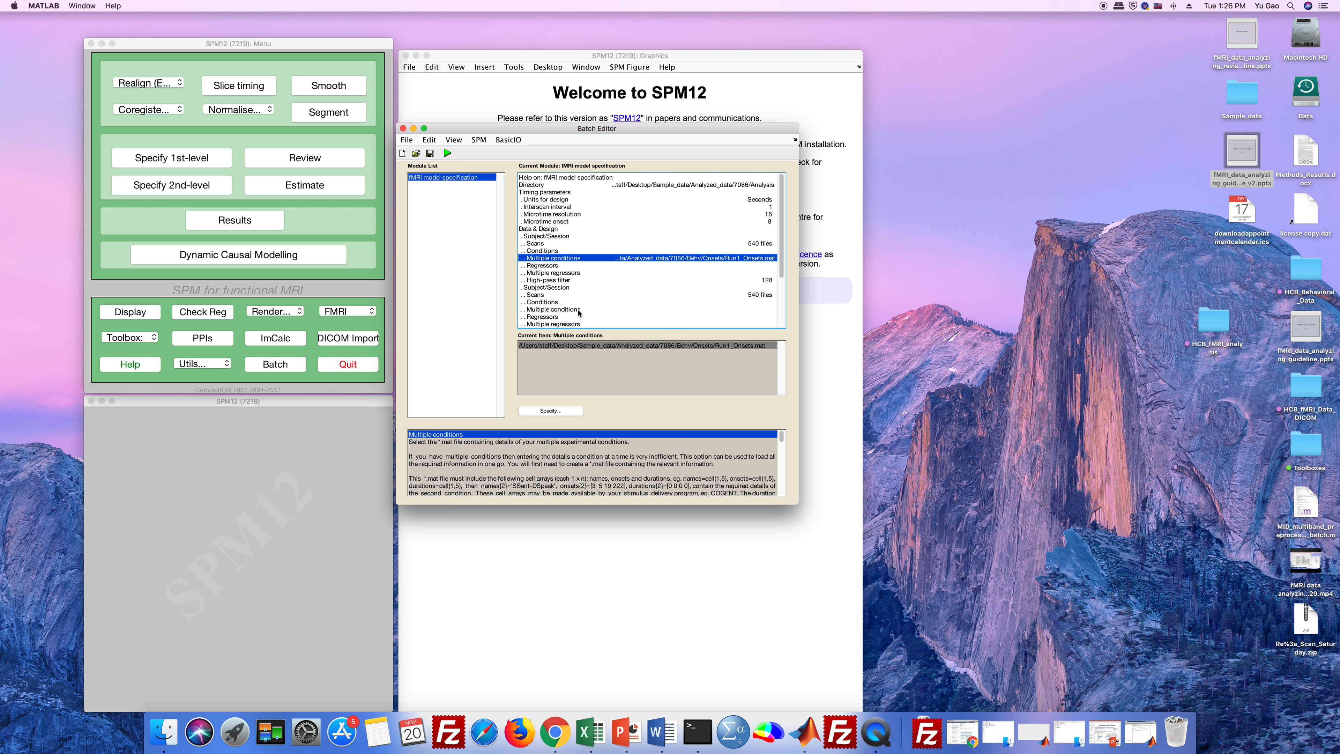
# Load Run2_Onsets.mat from the Behv/Onsets folder as the second session's multiple conditions.
pyautogui.click(574, 310)
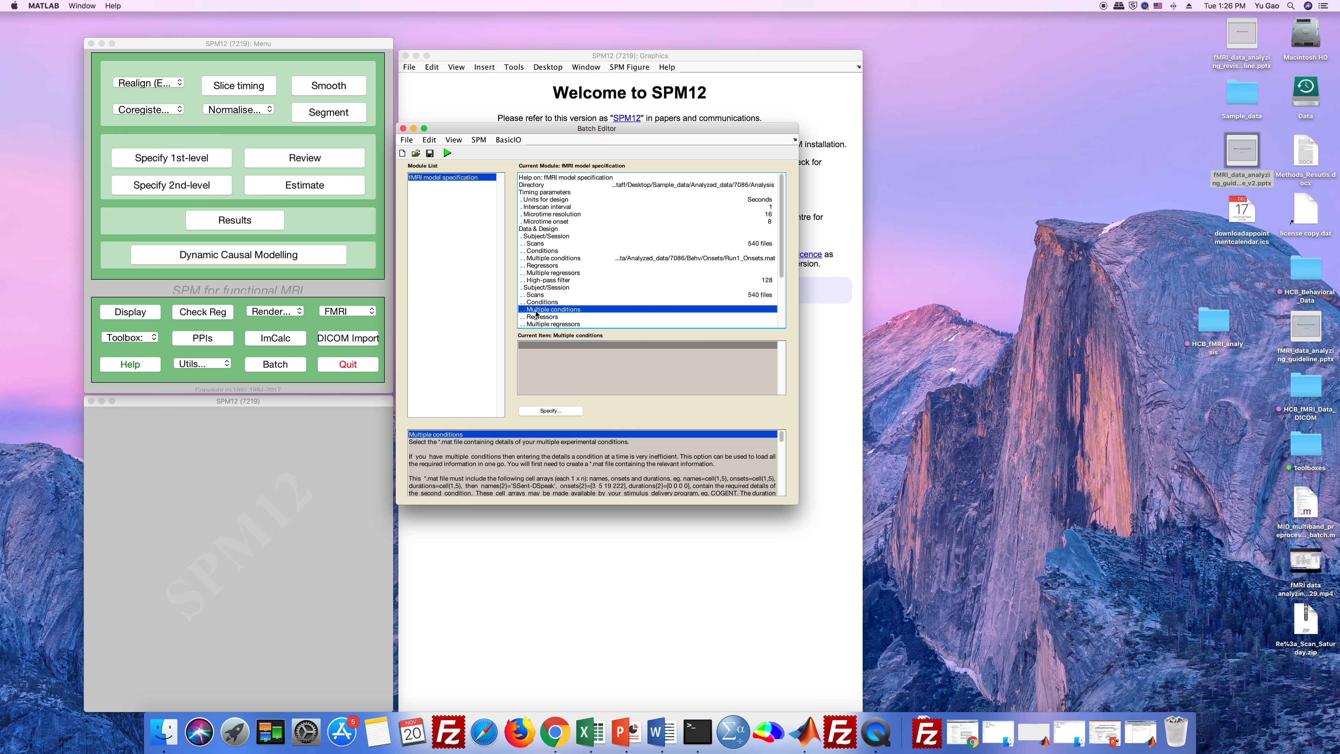
pyautogui.click(552, 411)
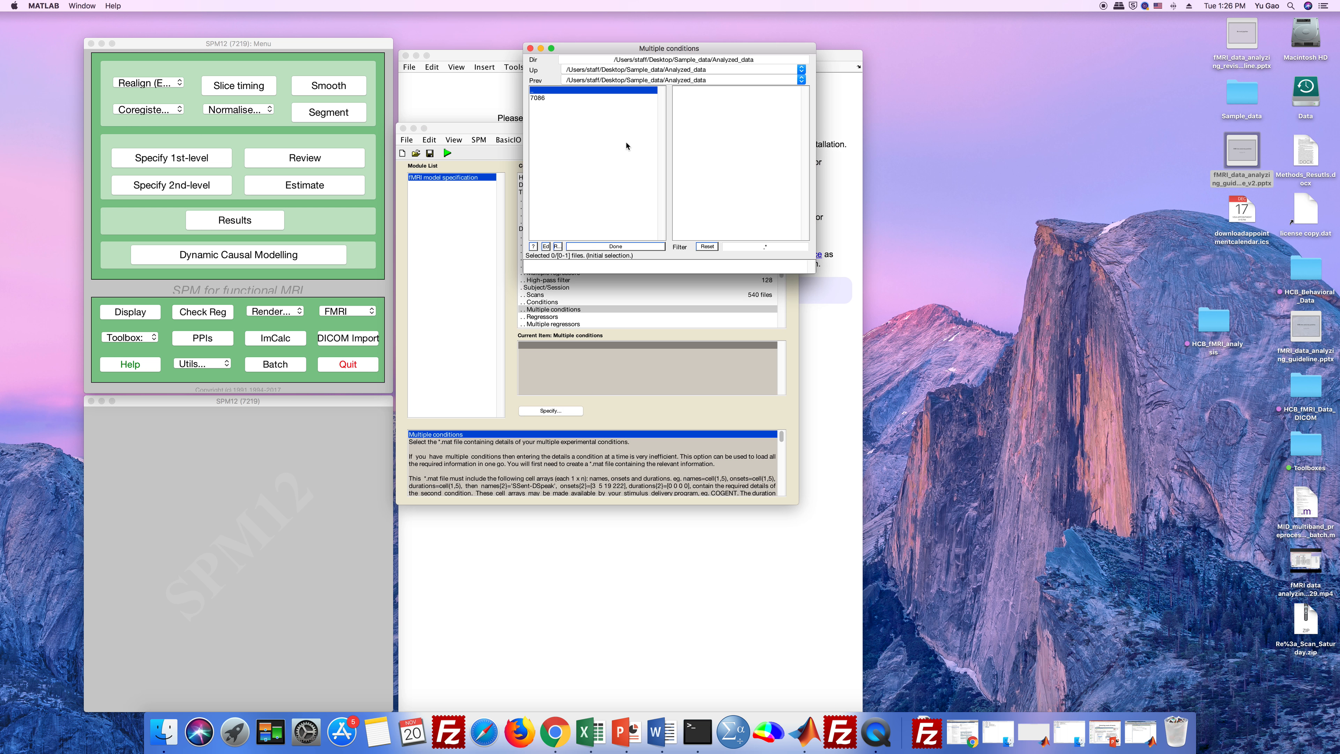
pyautogui.doubleClick(546, 99)
pyautogui.doubleClick(549, 106)
pyautogui.doubleClick(549, 98)
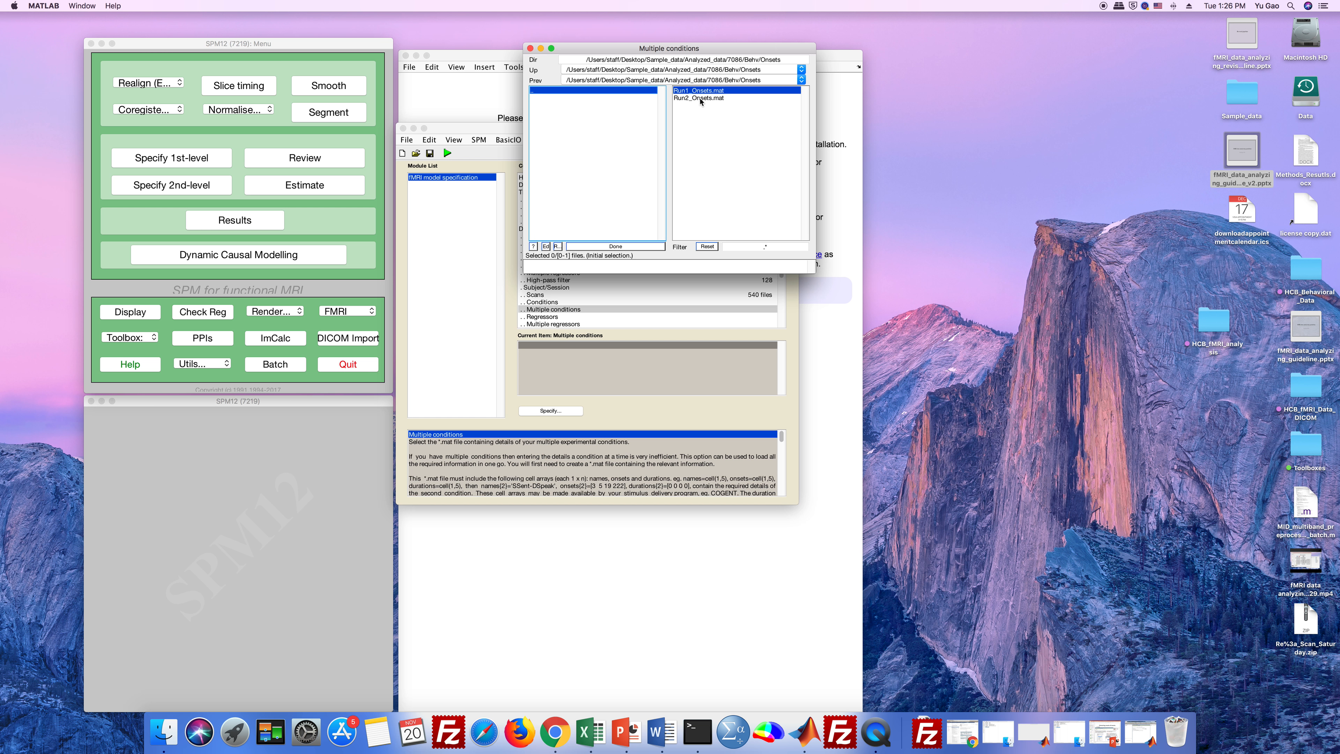
pyautogui.click(701, 99)
pyautogui.click(615, 246)
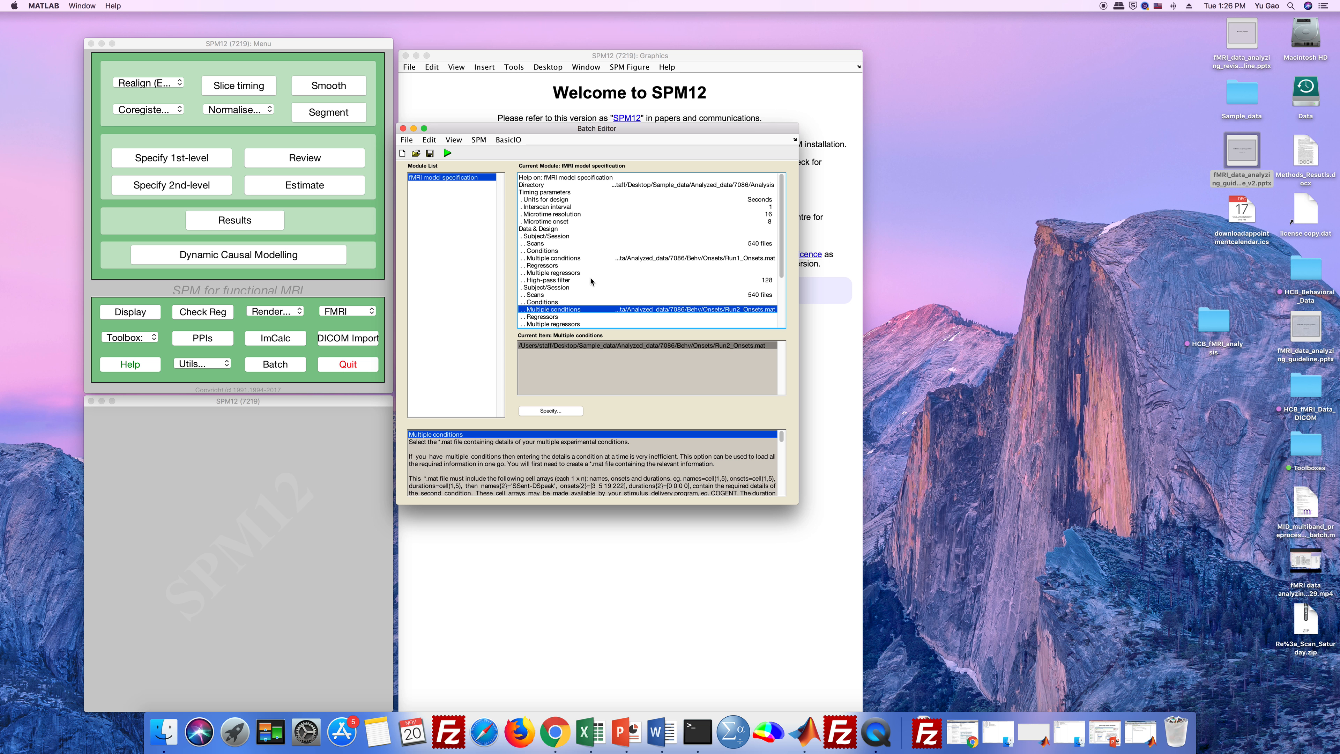
pyautogui.click(563, 273)
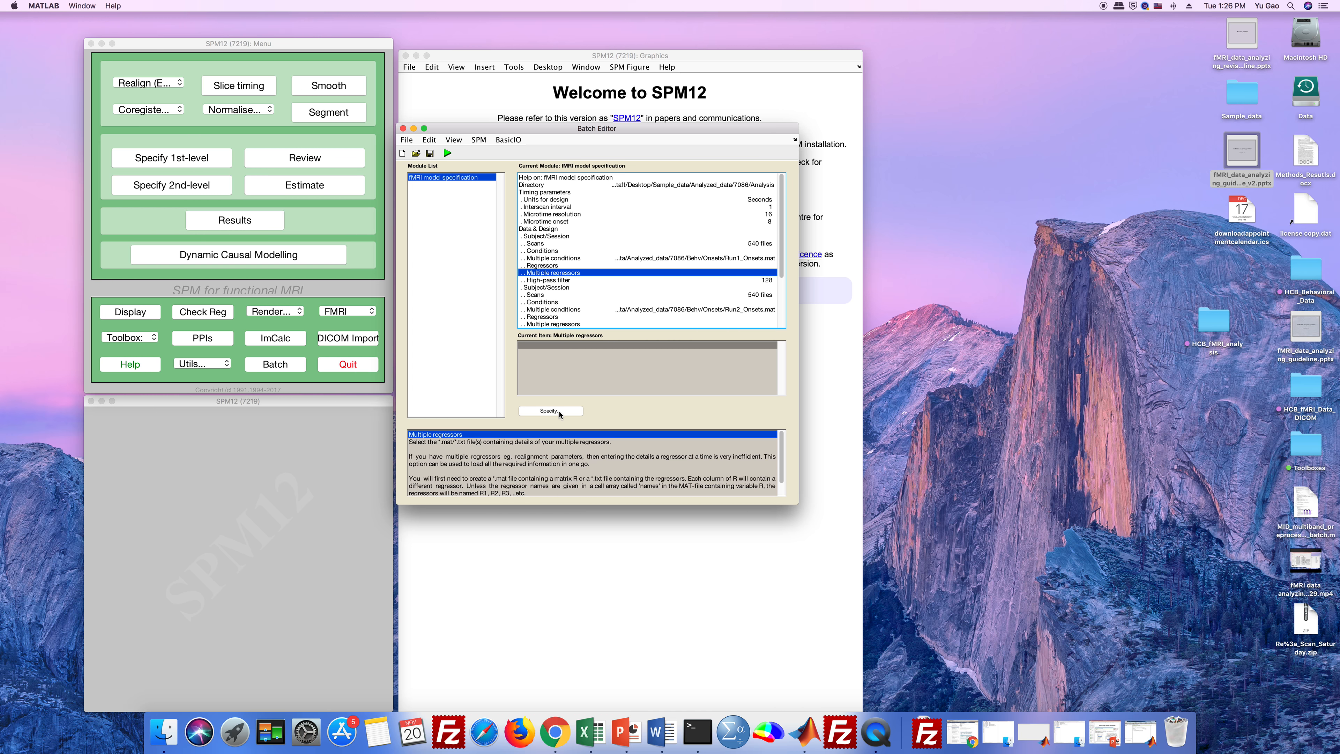
pyautogui.click(560, 412)
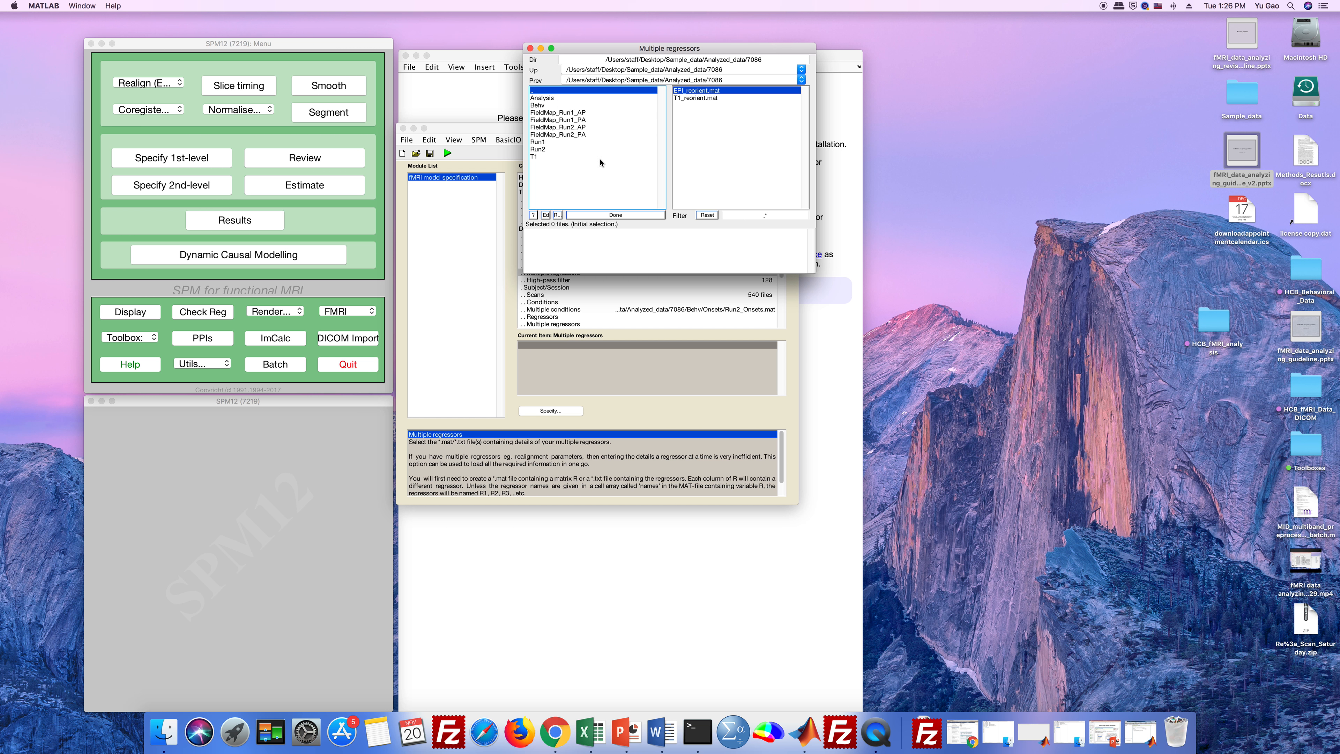
pyautogui.click(548, 143)
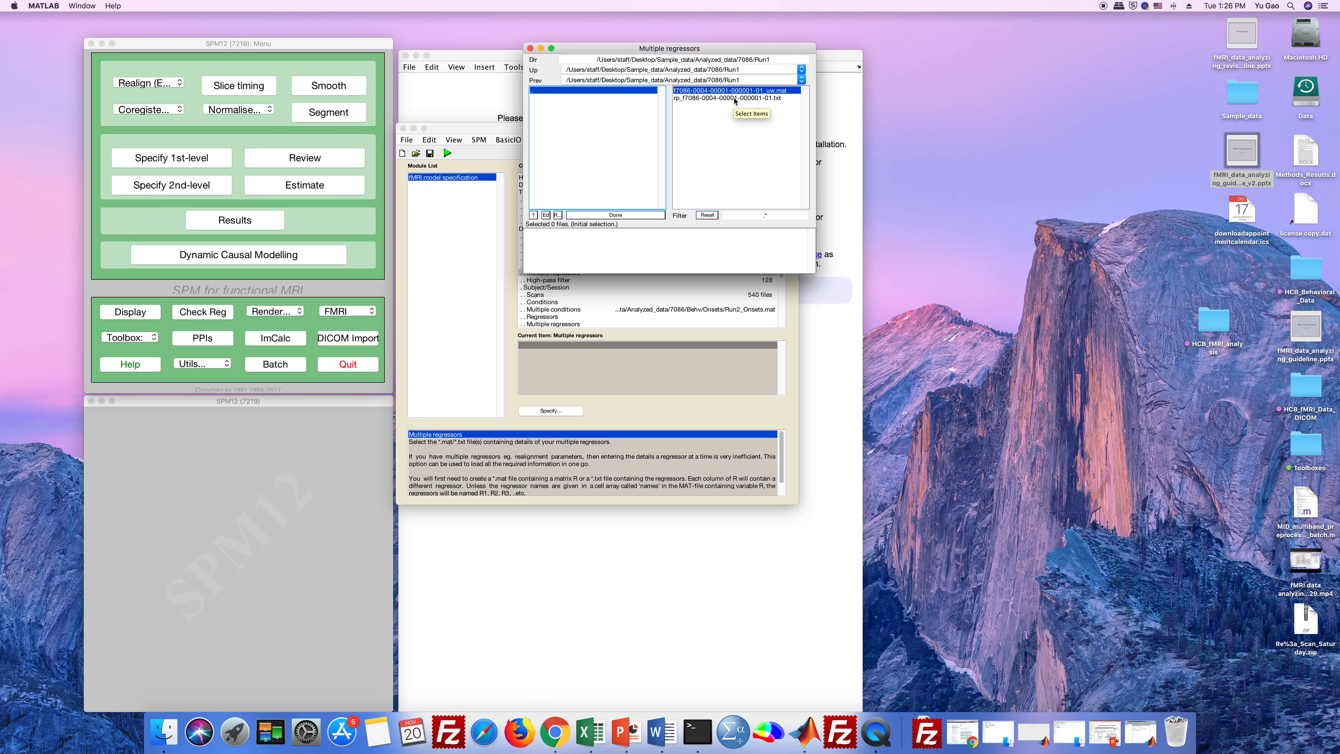
pyautogui.click(735, 98)
pyautogui.click(735, 98)
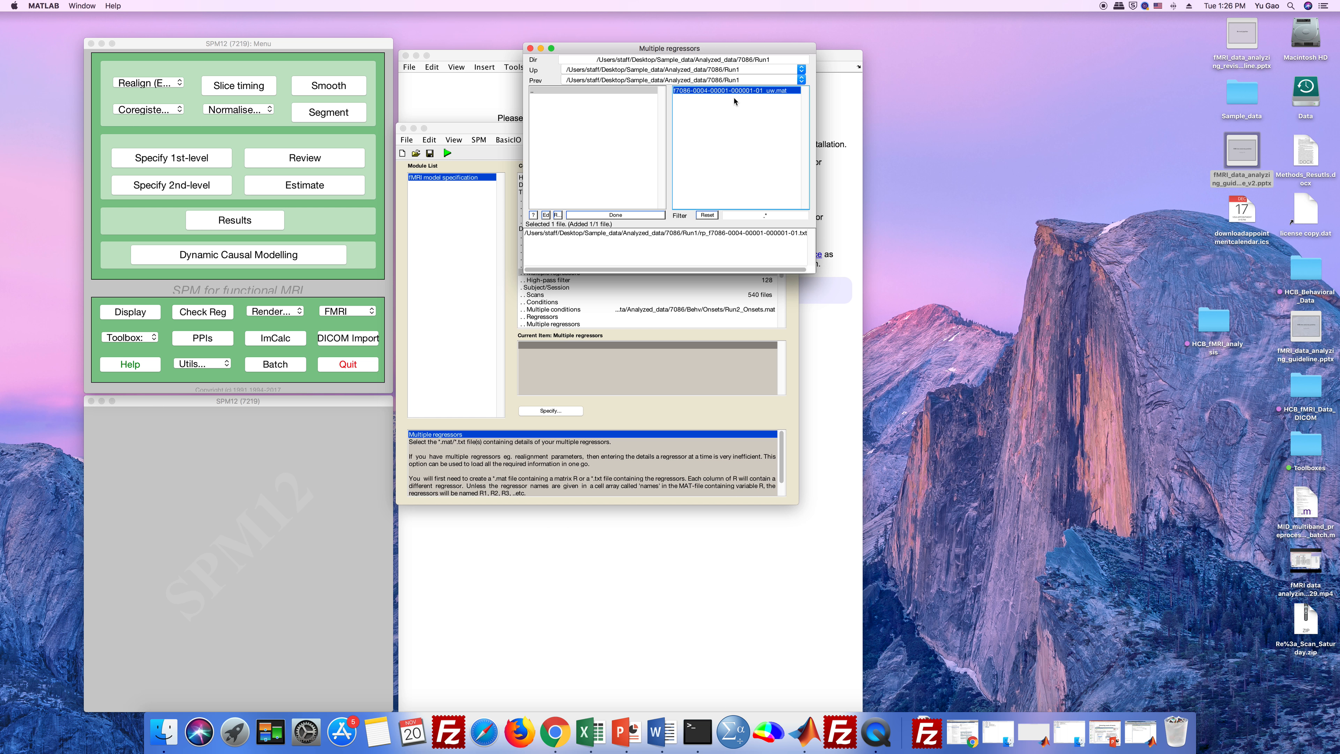
pyautogui.click(633, 215)
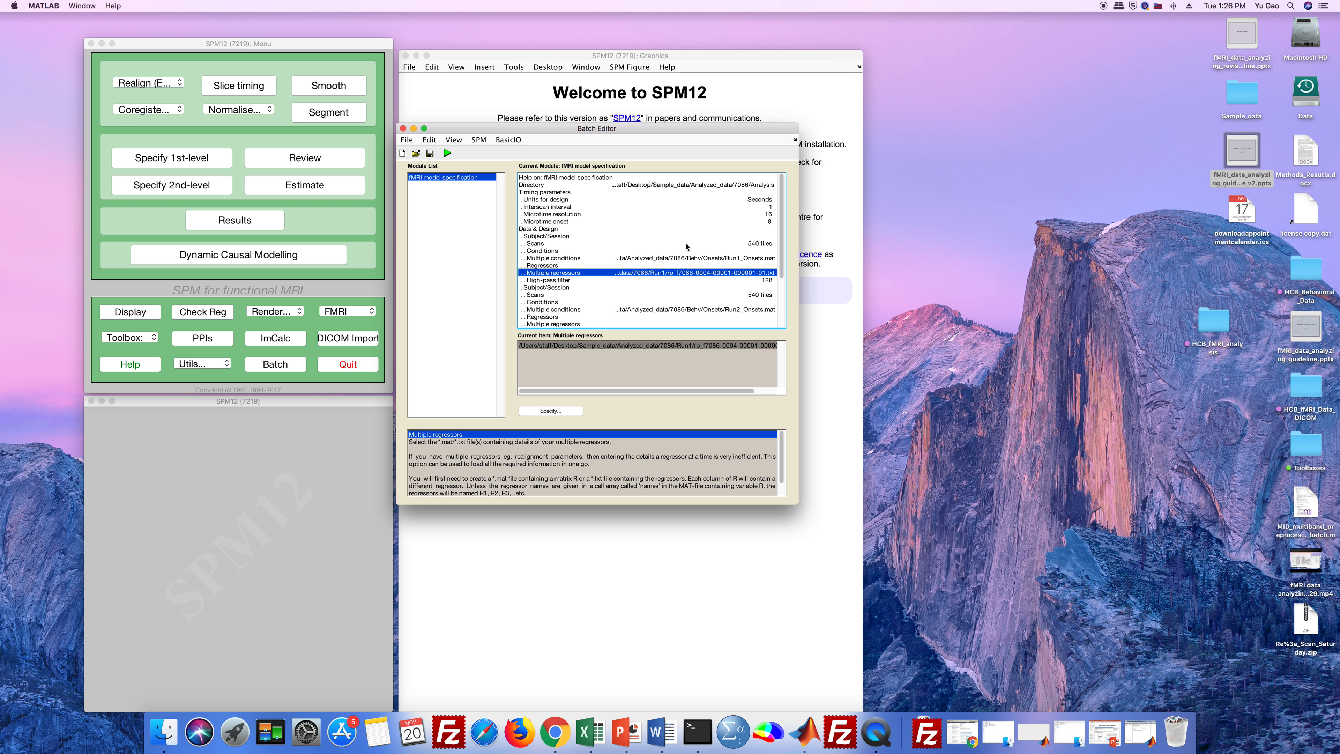
pyautogui.scroll(-3, 564, 308)
pyautogui.click(556, 265)
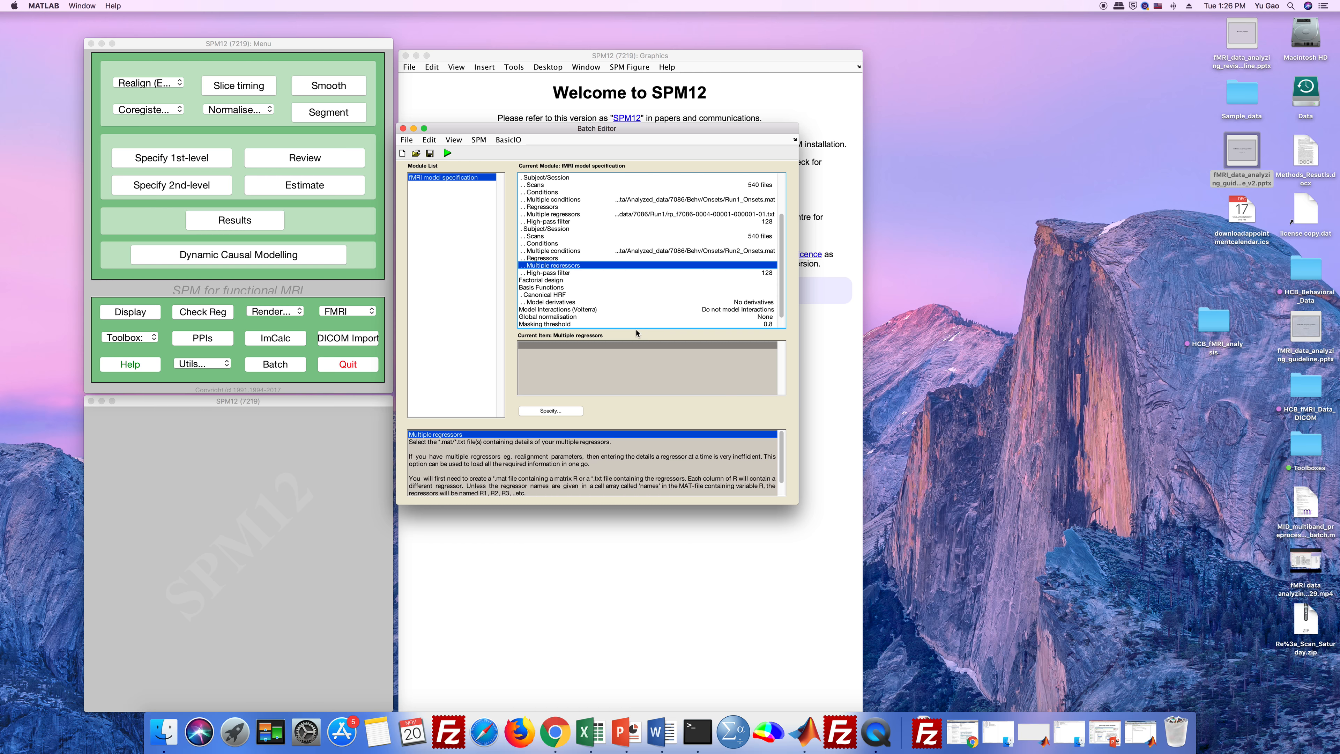
pyautogui.click(551, 411)
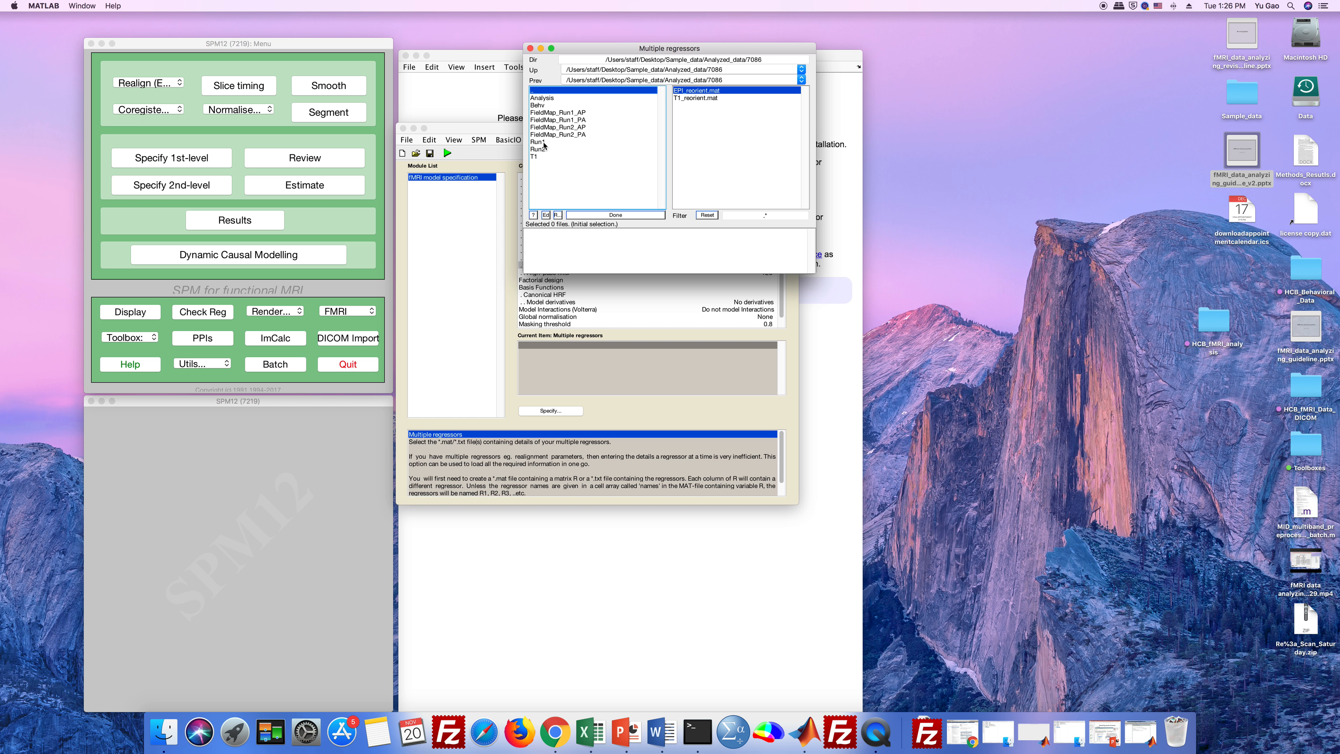
pyautogui.click(717, 98)
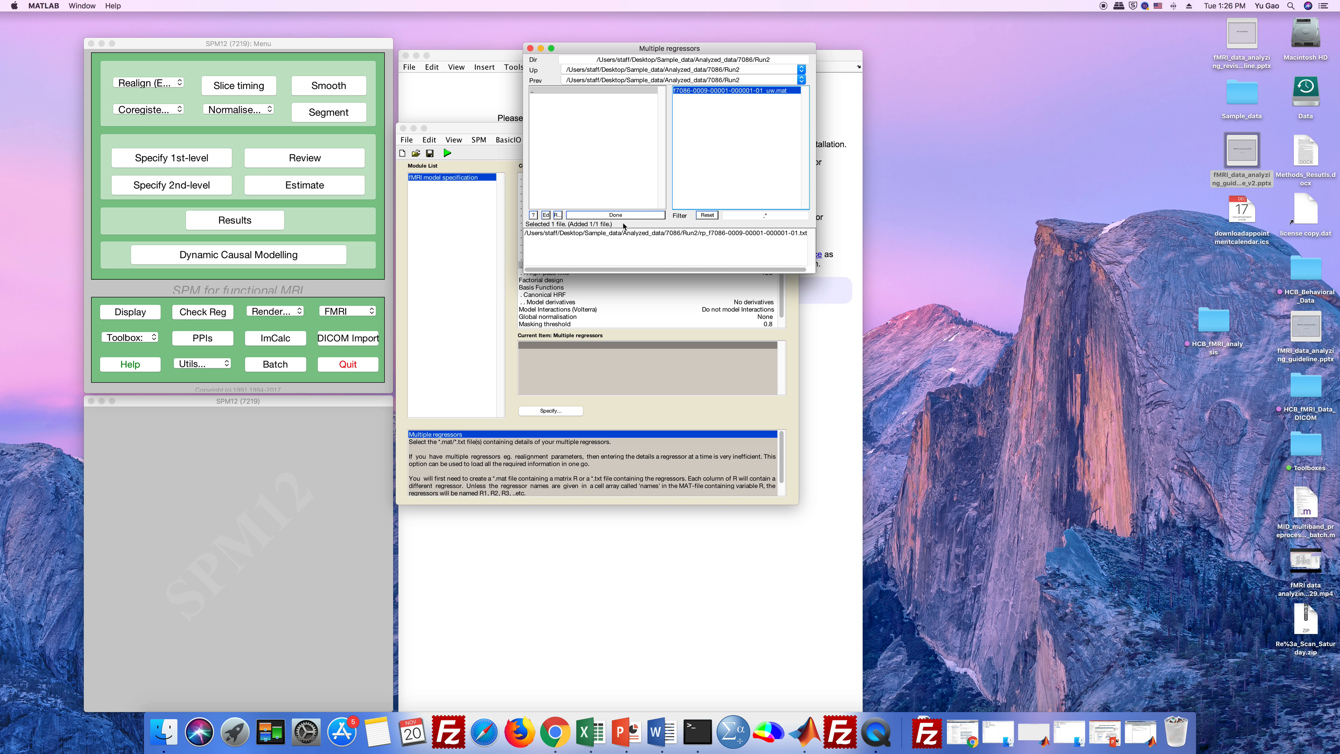
pyautogui.click(622, 216)
# Run the fMRI model specification batch, overwriting the existing SPM file, and move the Batch Editor aside.
pyautogui.scroll(-1, 684, 284)
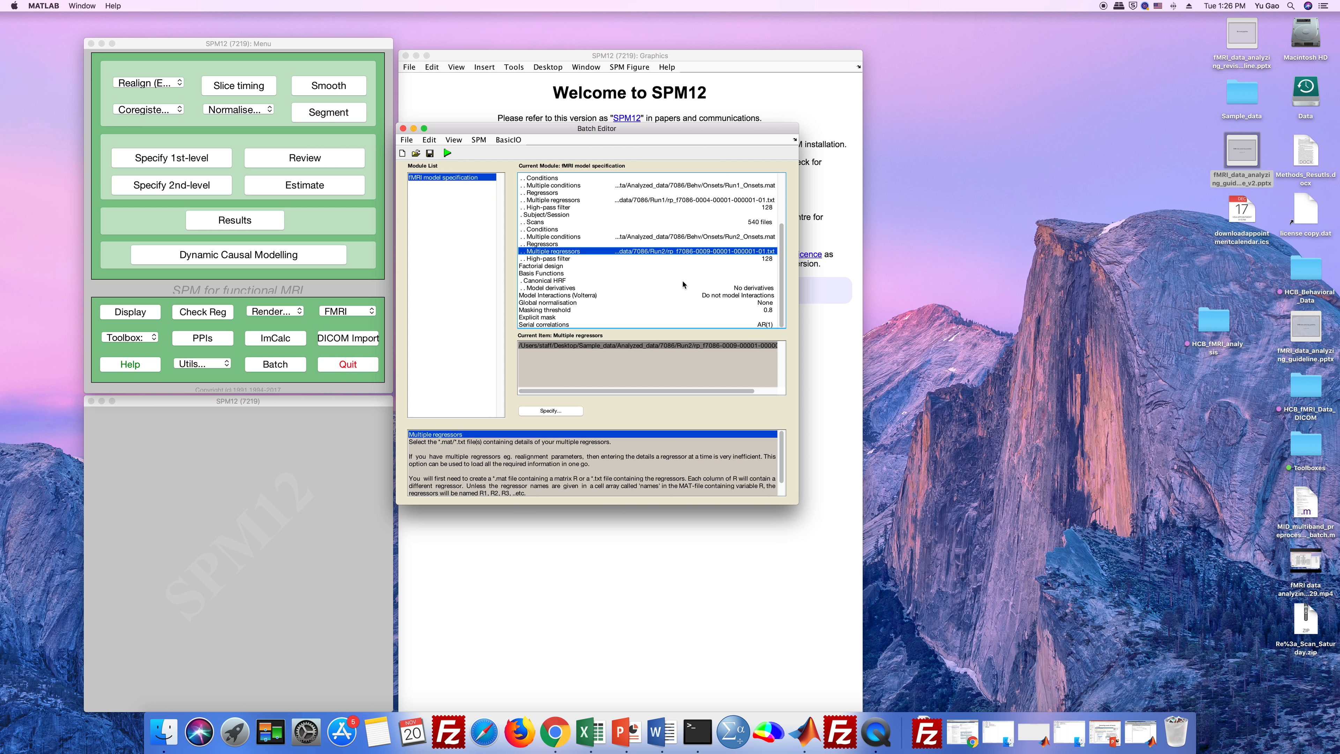
pyautogui.scroll(5, 682, 284)
pyautogui.click(448, 153)
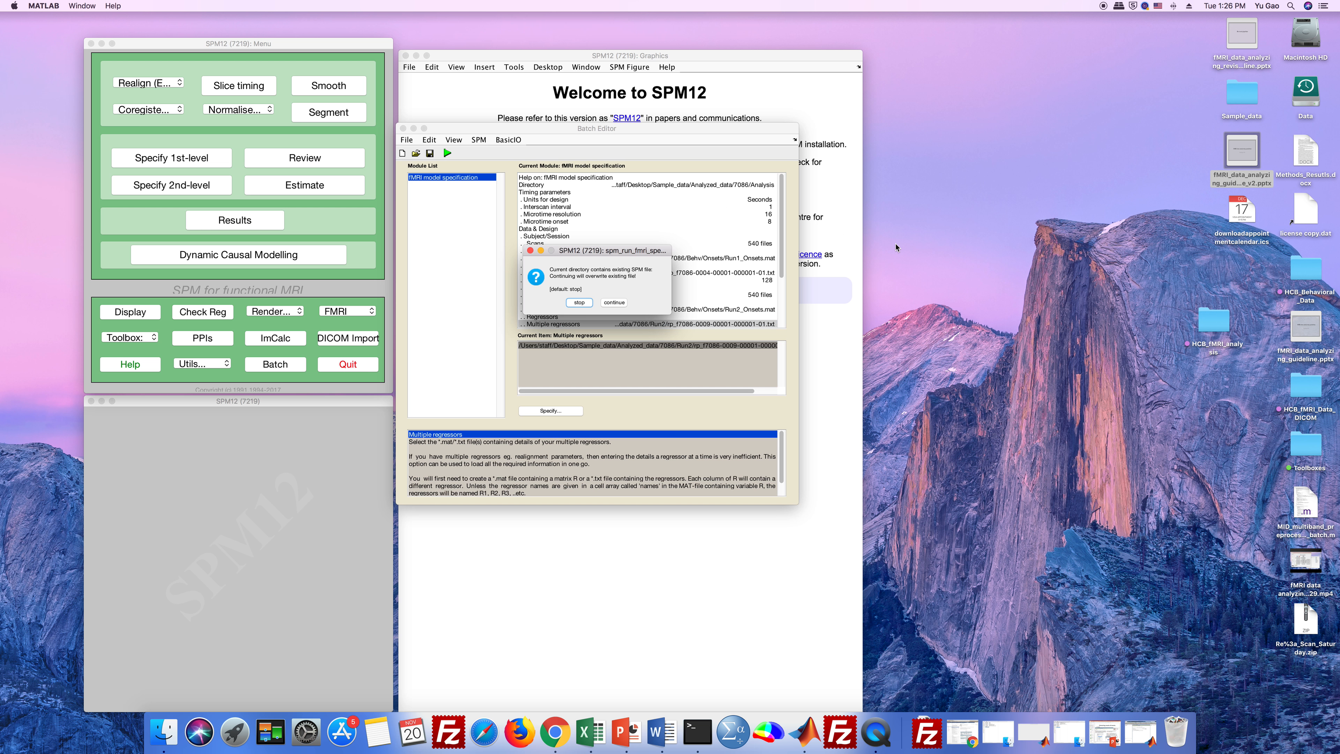
pyautogui.click(614, 302)
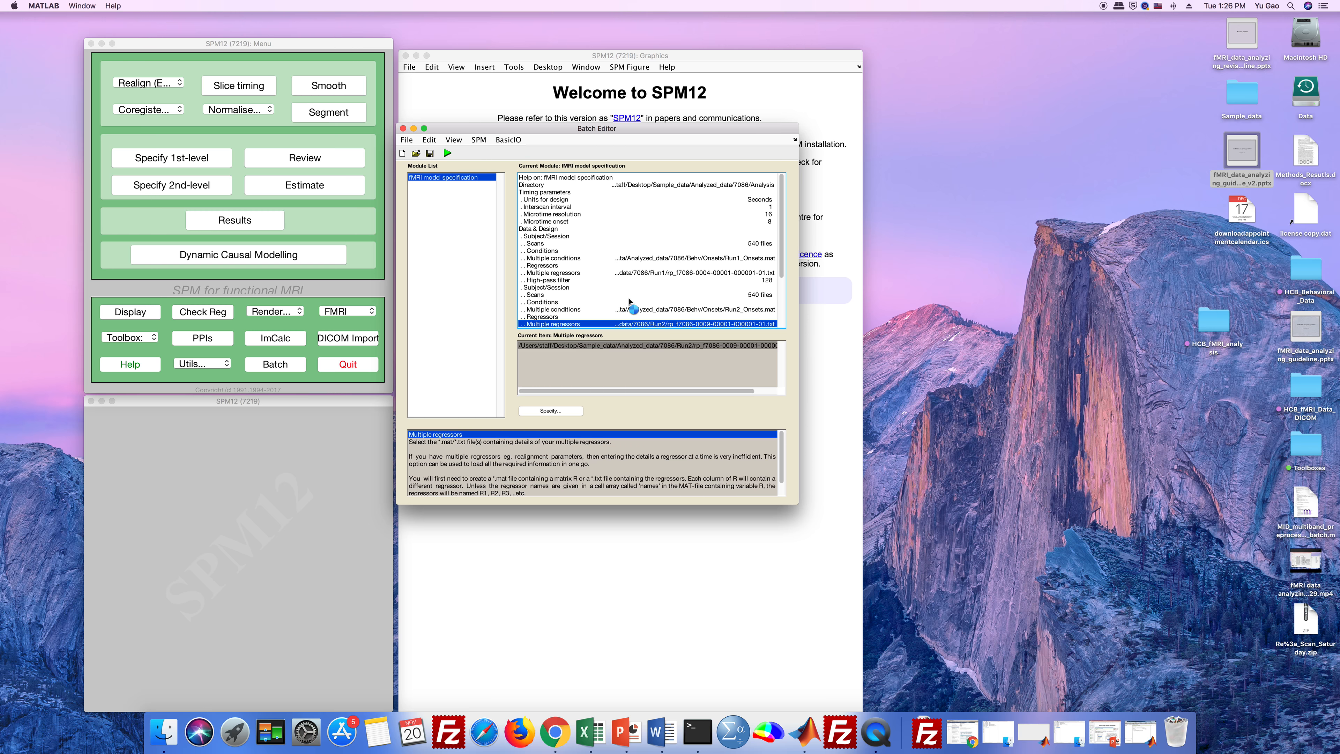
pyautogui.moveTo(615, 131); pyautogui.dragTo(938, 134)
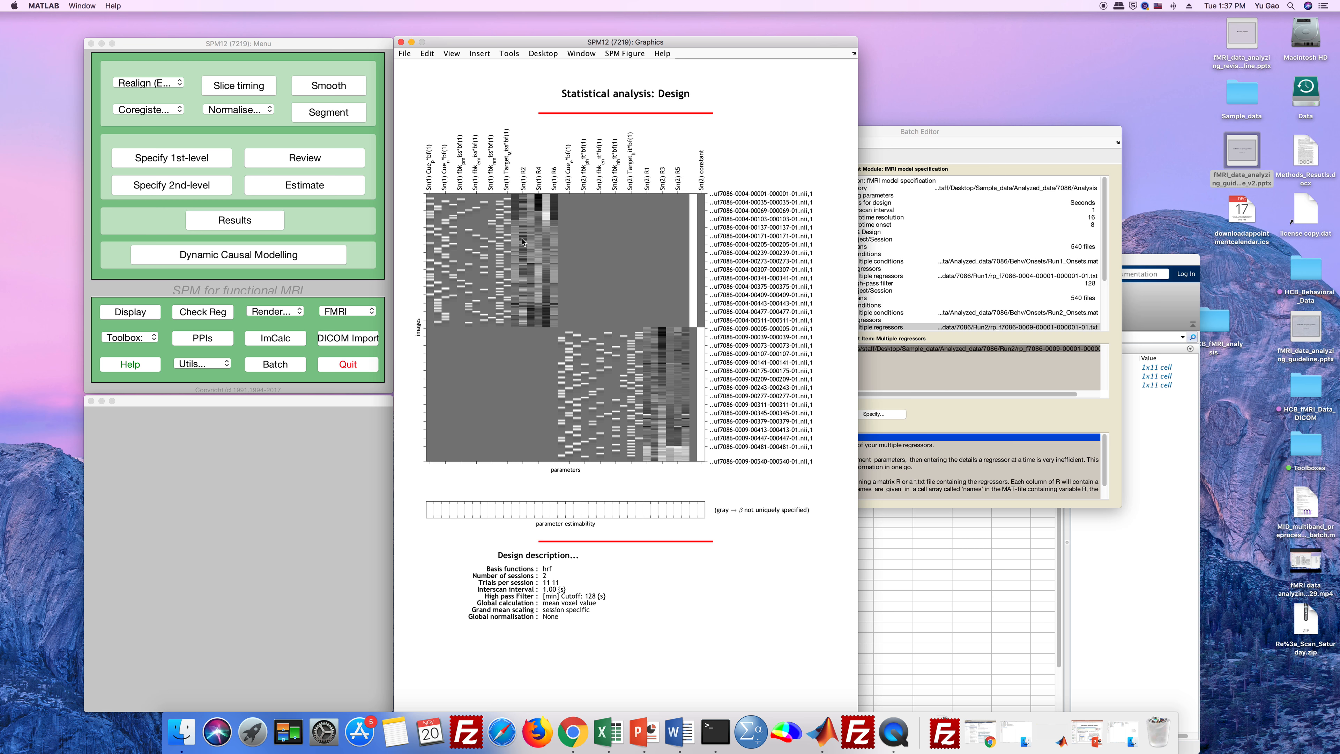
# Examine the first session's condition and motion regressor columns in the design matrix.
pyautogui.click(430, 201)
pyautogui.moveTo(429, 201); pyautogui.dragTo(539, 212)
pyautogui.moveTo(539, 211); pyautogui.dragTo(539, 212)
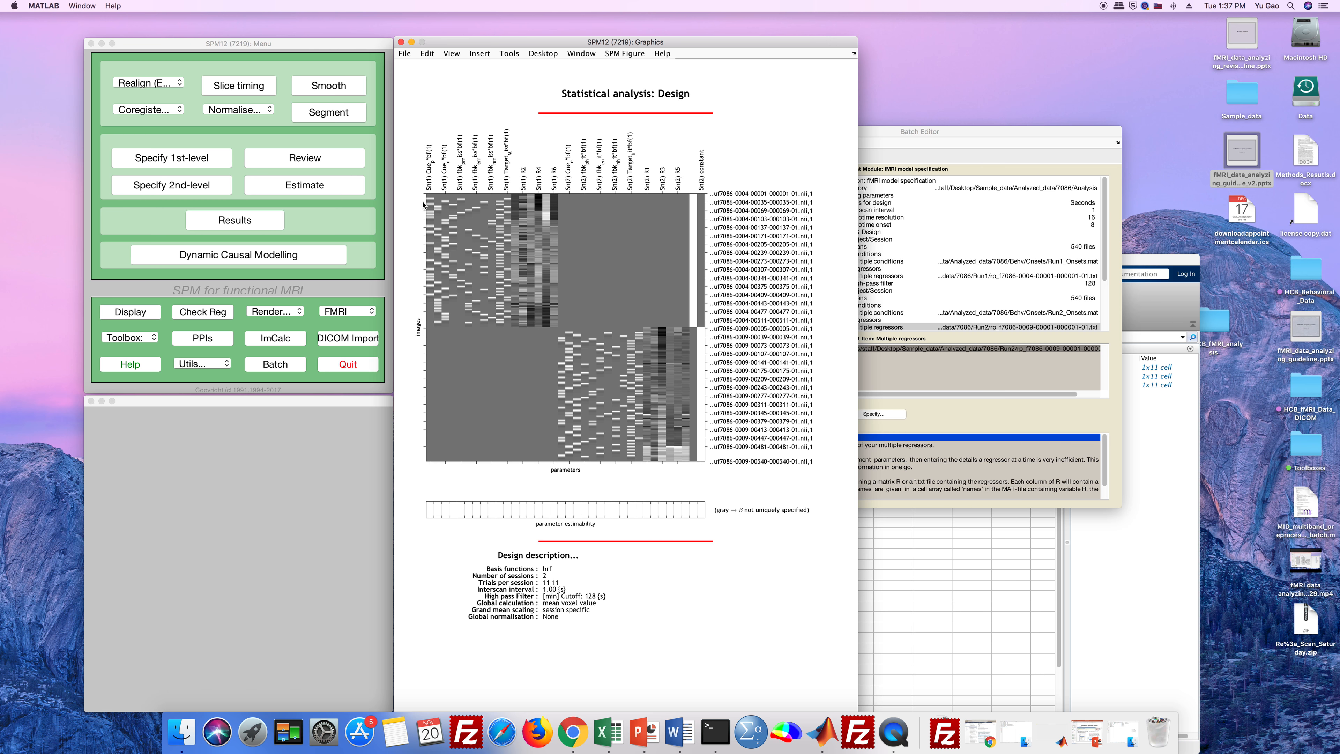
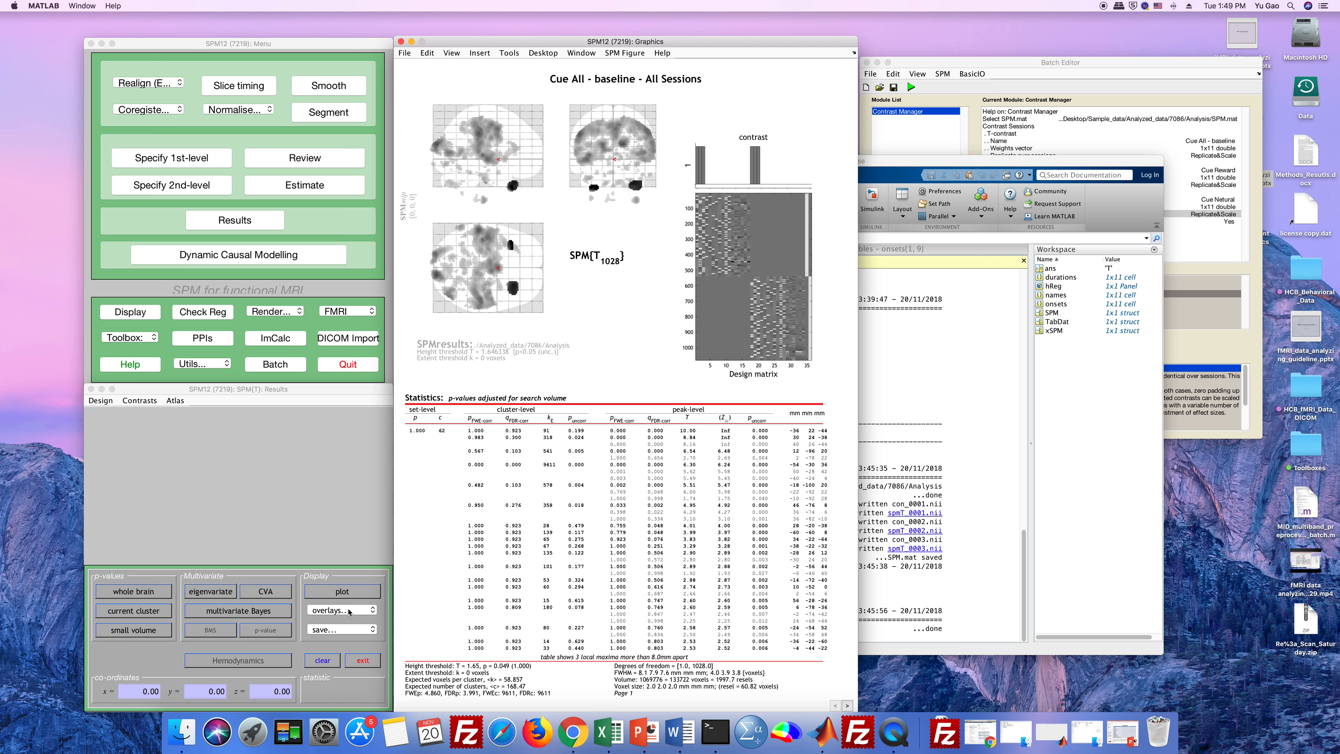
# Overlay the Cue All - baseline results as sections on ANTS14-0Years3T_brain_bias_corrected.nii from the Sample_data/template folder.
pyautogui.click(351, 613)
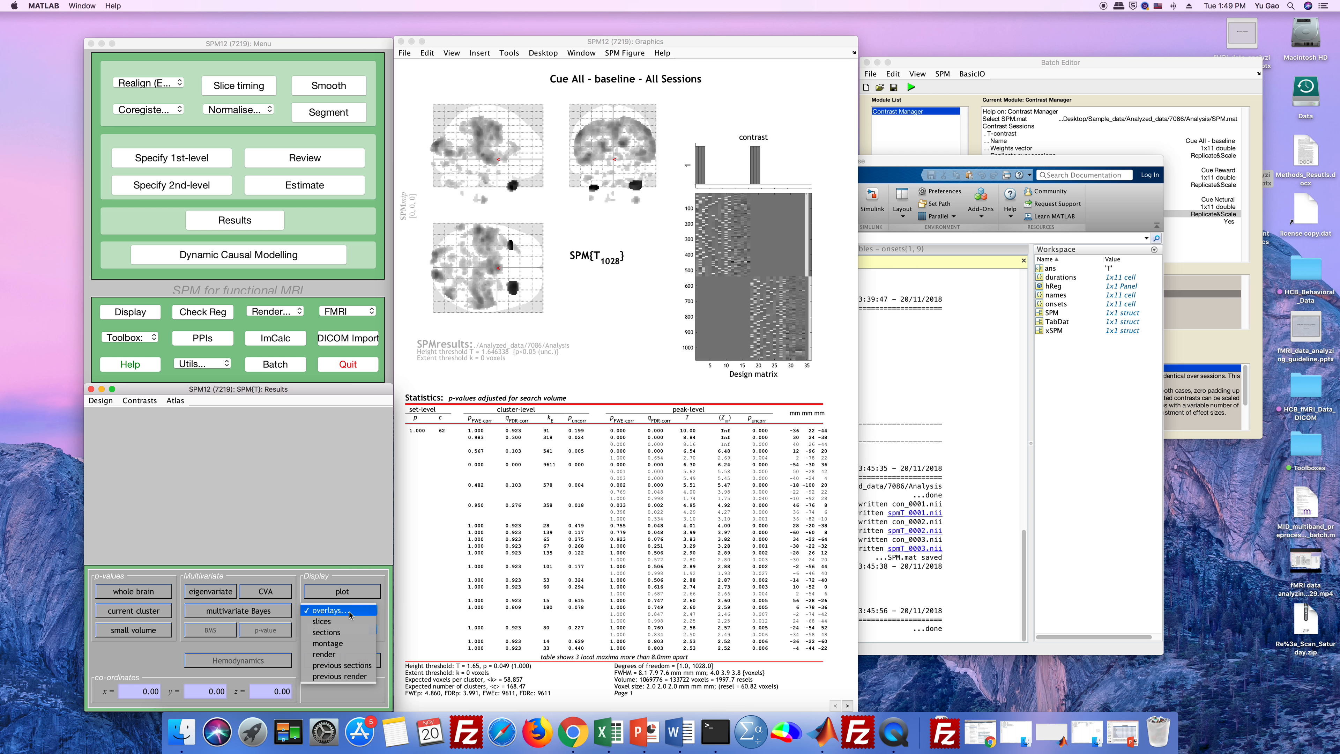
pyautogui.click(343, 631)
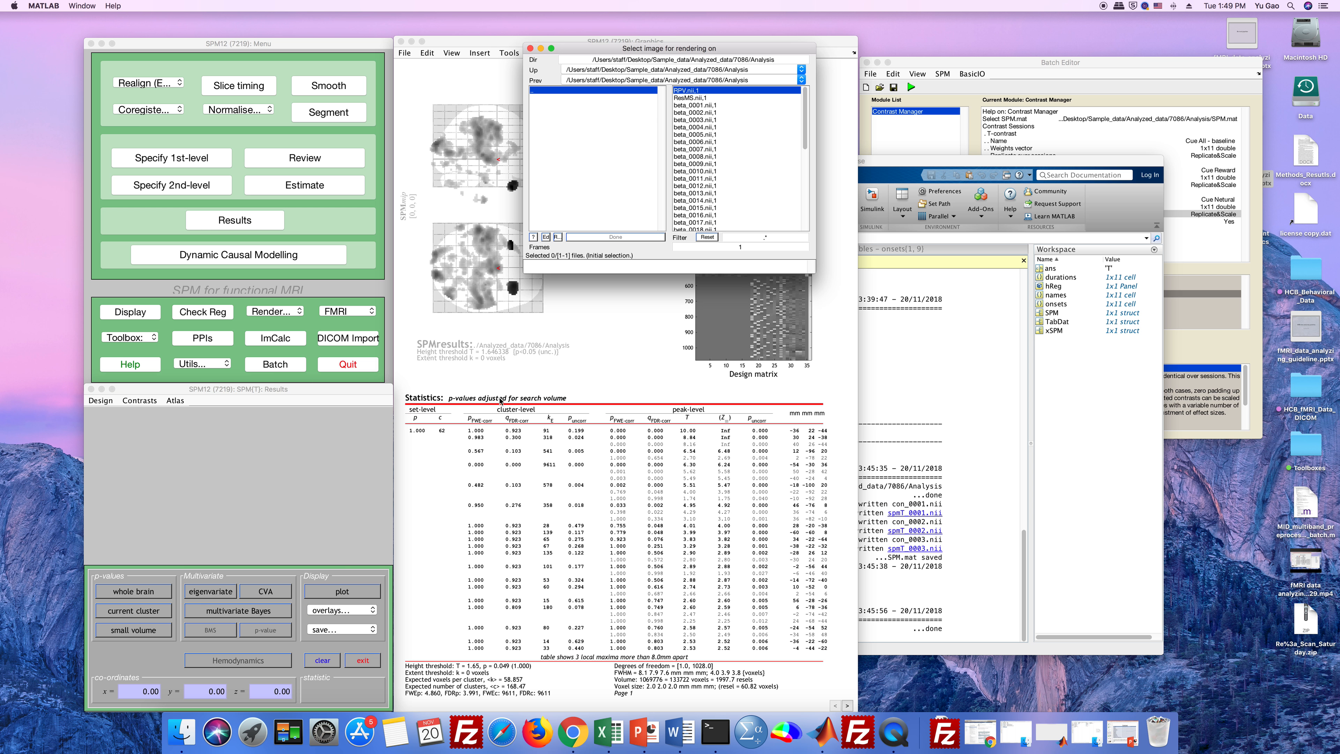
pyautogui.click(744, 77)
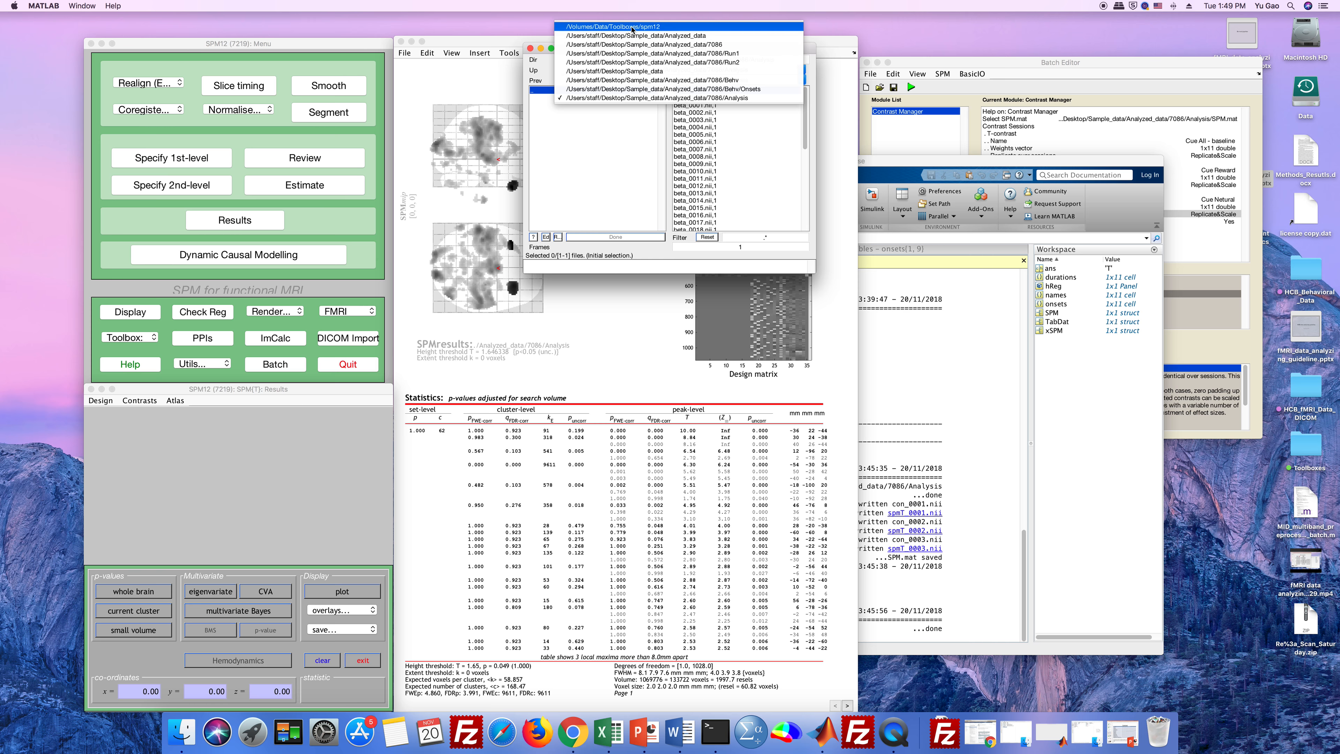
pyautogui.click(601, 71)
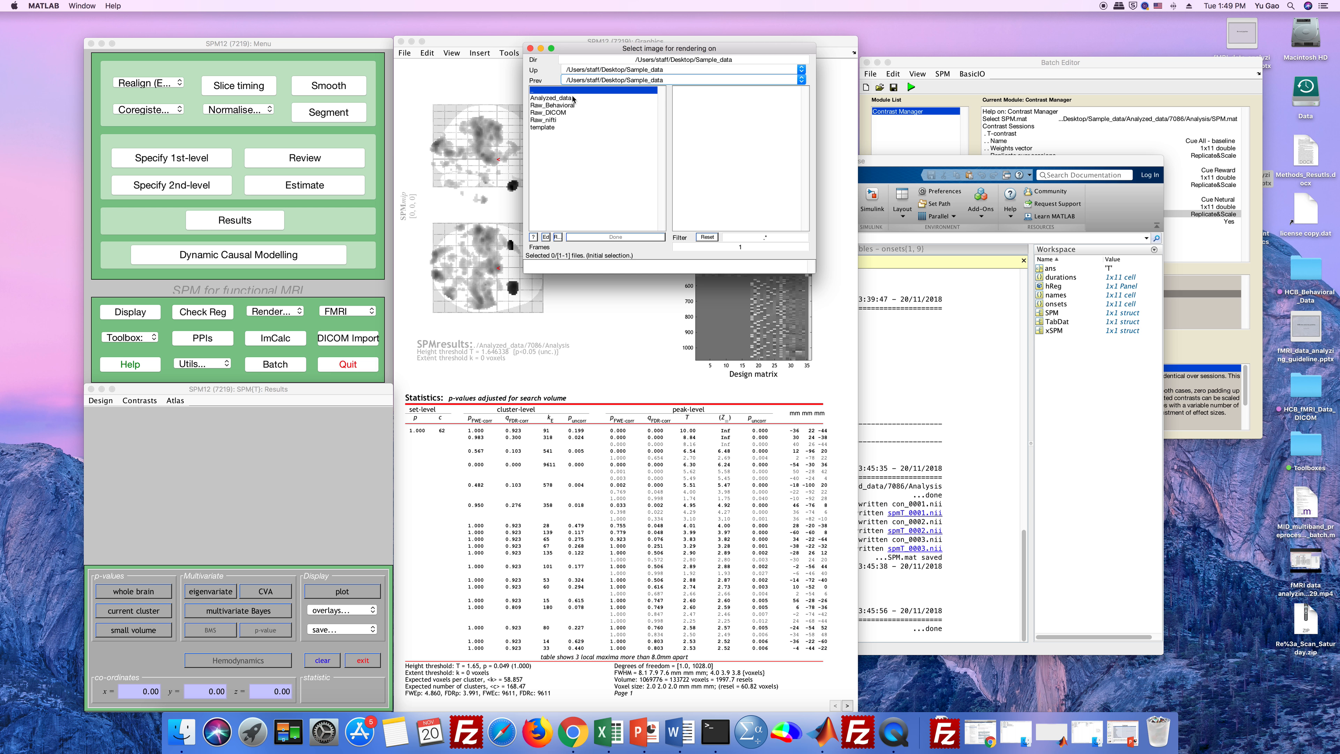
pyautogui.doubleClick(542, 127)
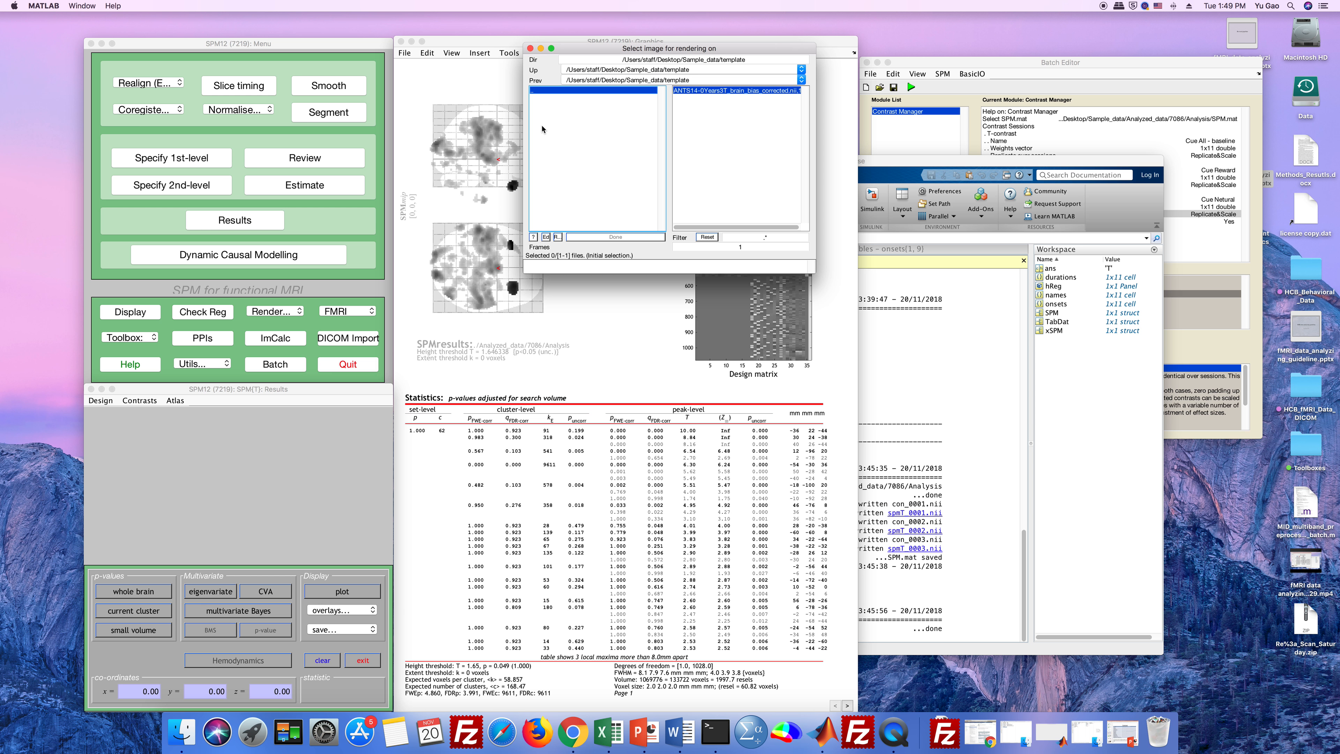
pyautogui.click(702, 89)
pyautogui.doubleClick(702, 90)
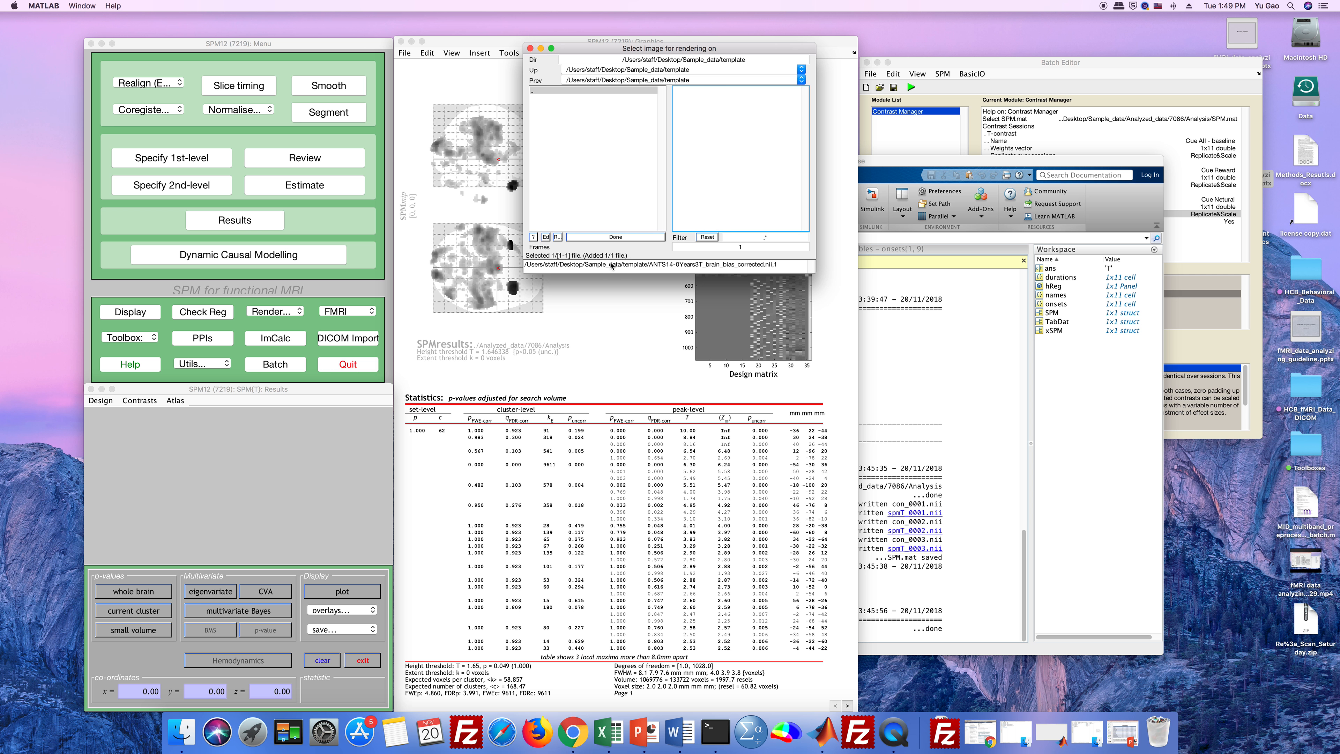
pyautogui.click(611, 237)
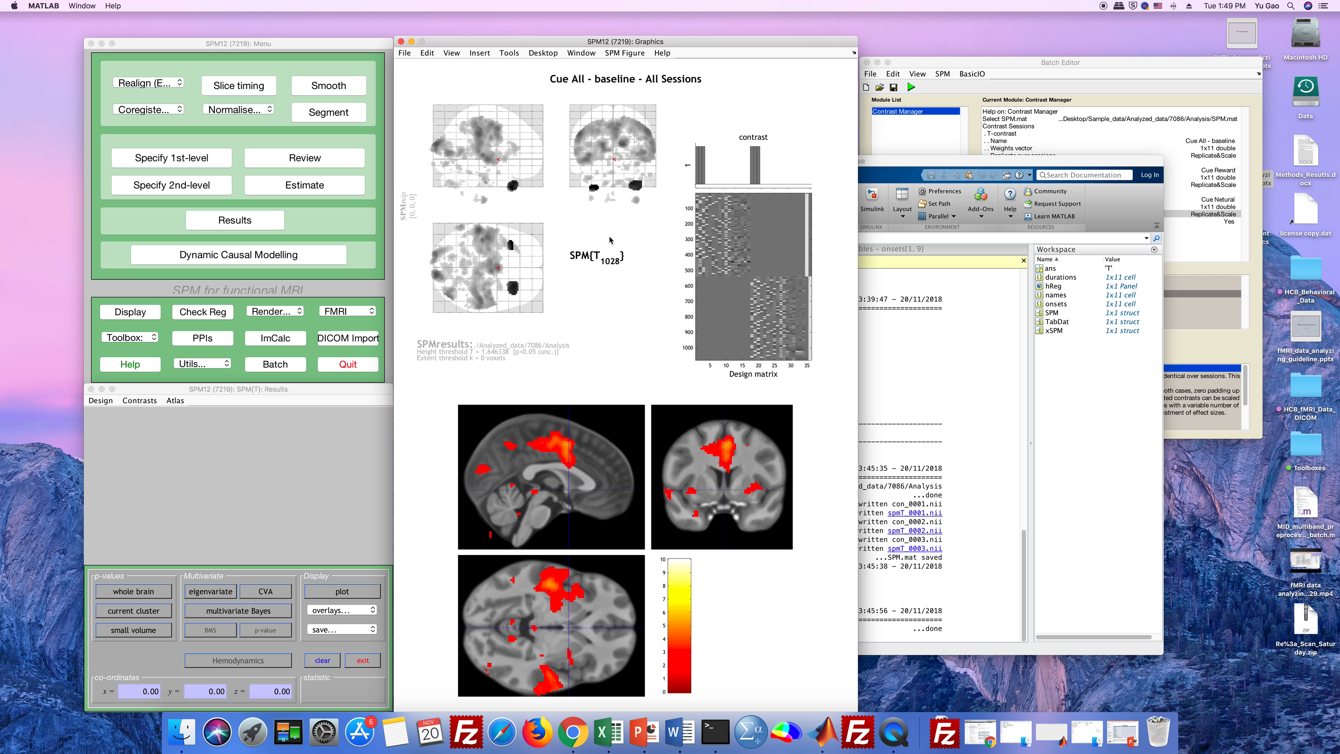
# Examine the activation cluster near the brain's midline by moving the crosshair through it on the sagittal section.
pyautogui.click(566, 448)
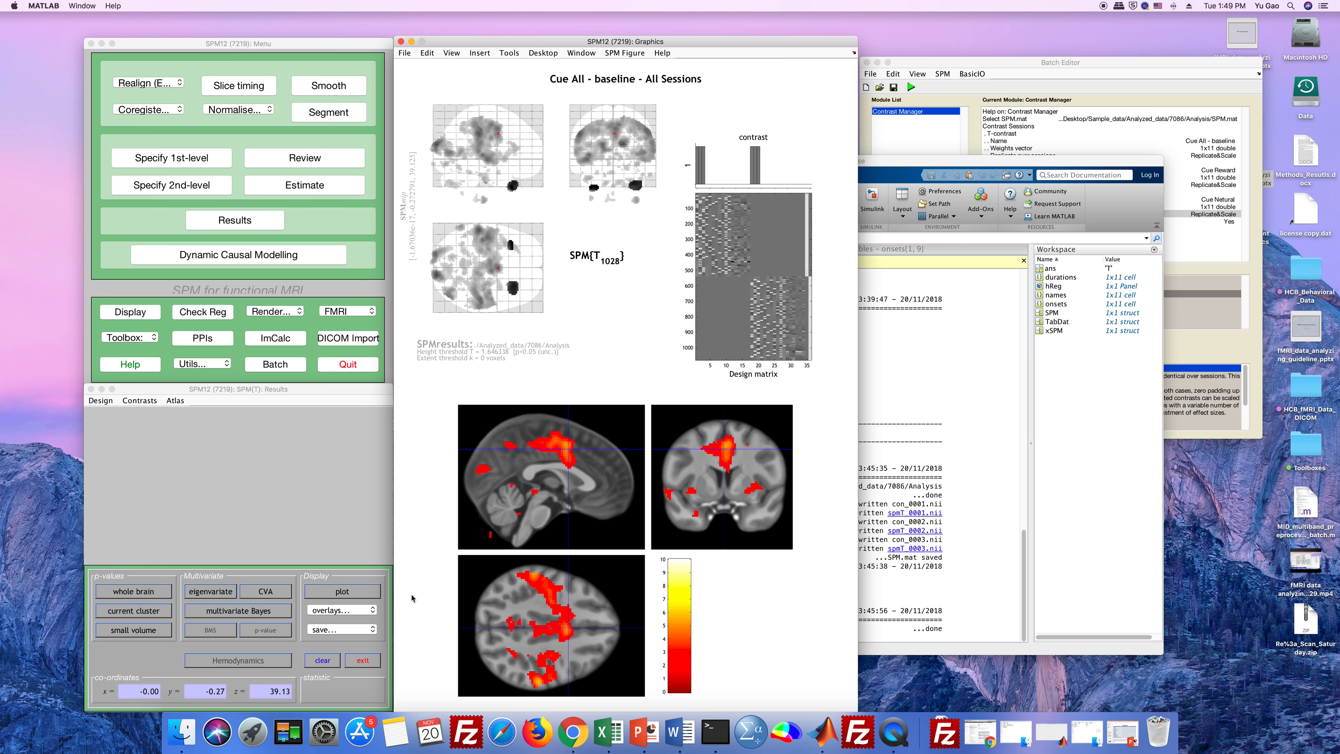
pyautogui.click(355, 612)
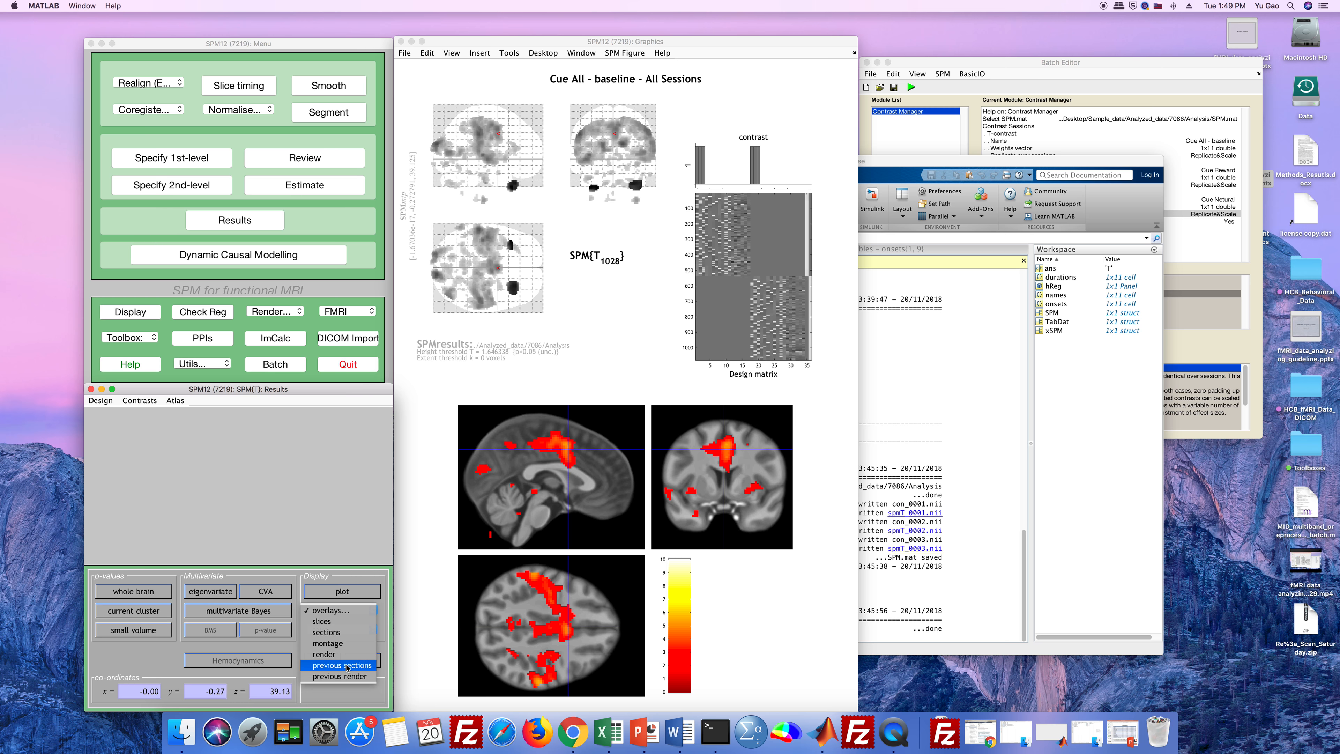
pyautogui.click(324, 621)
pyautogui.moveTo(561, 445)
pyautogui.mouseDown()
pyautogui.moveTo(600, 470)
pyautogui.moveTo(565, 446)
pyautogui.moveTo(578, 457)
pyautogui.mouseUp()
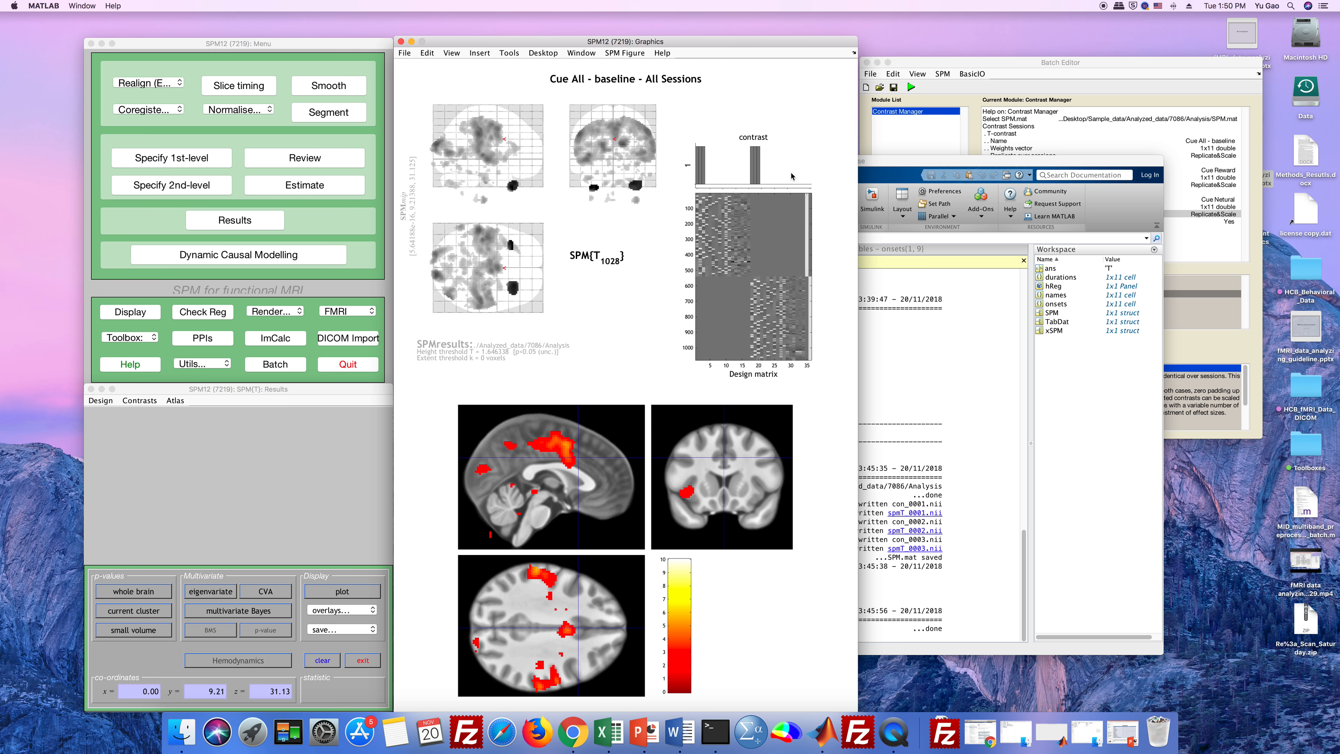
pyautogui.click(568, 452)
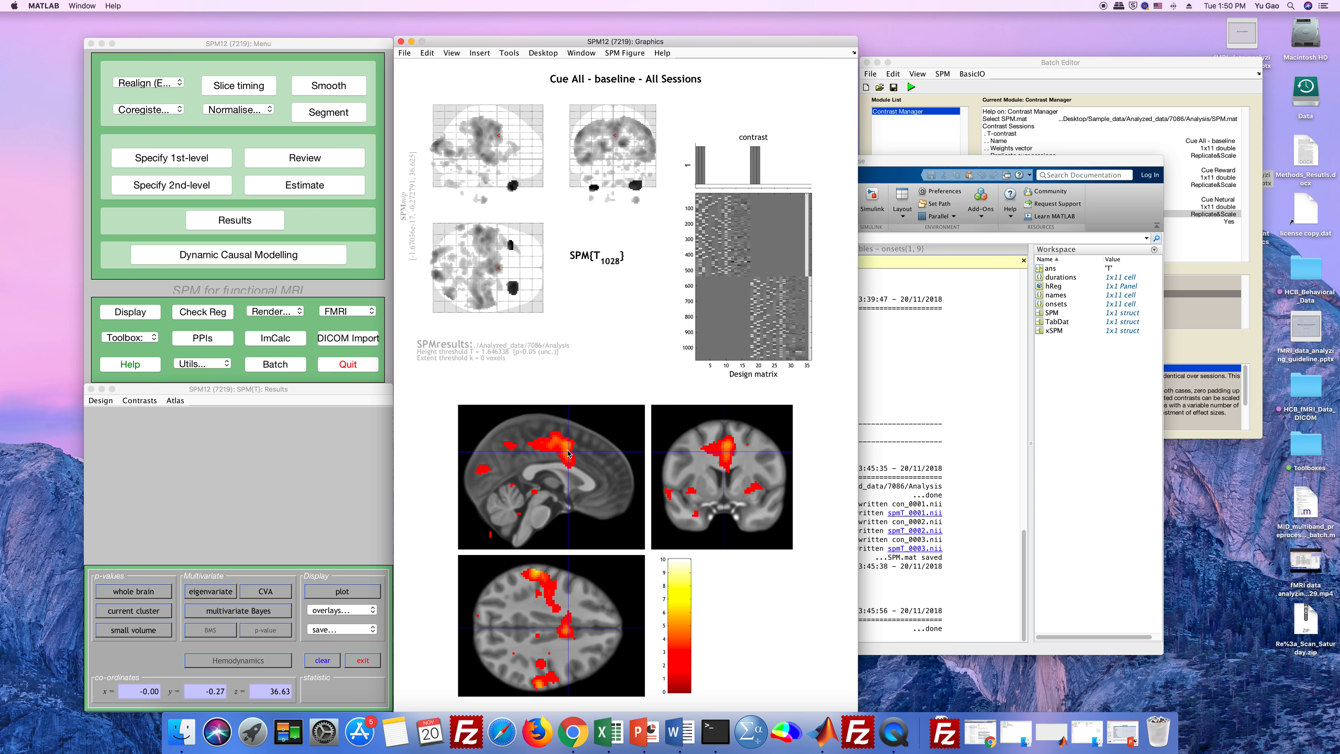
pyautogui.click(568, 455)
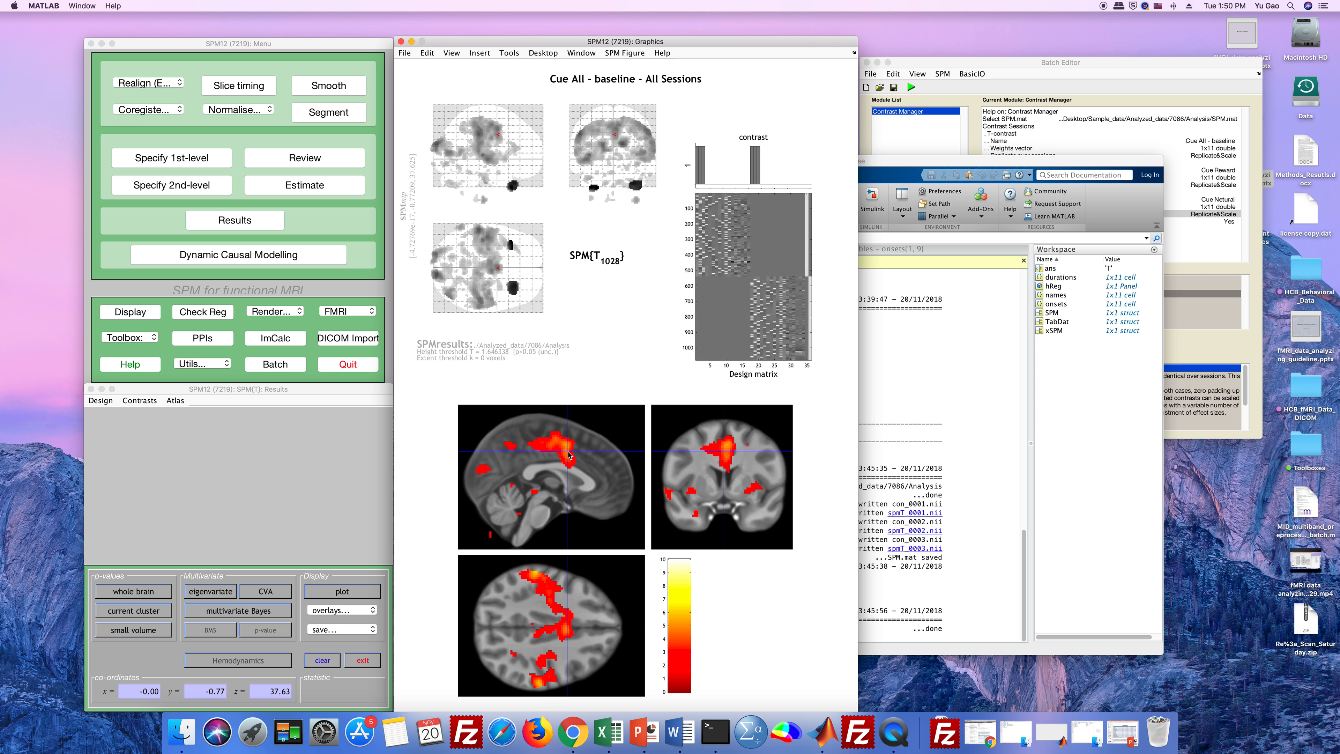
pyautogui.click(575, 452)
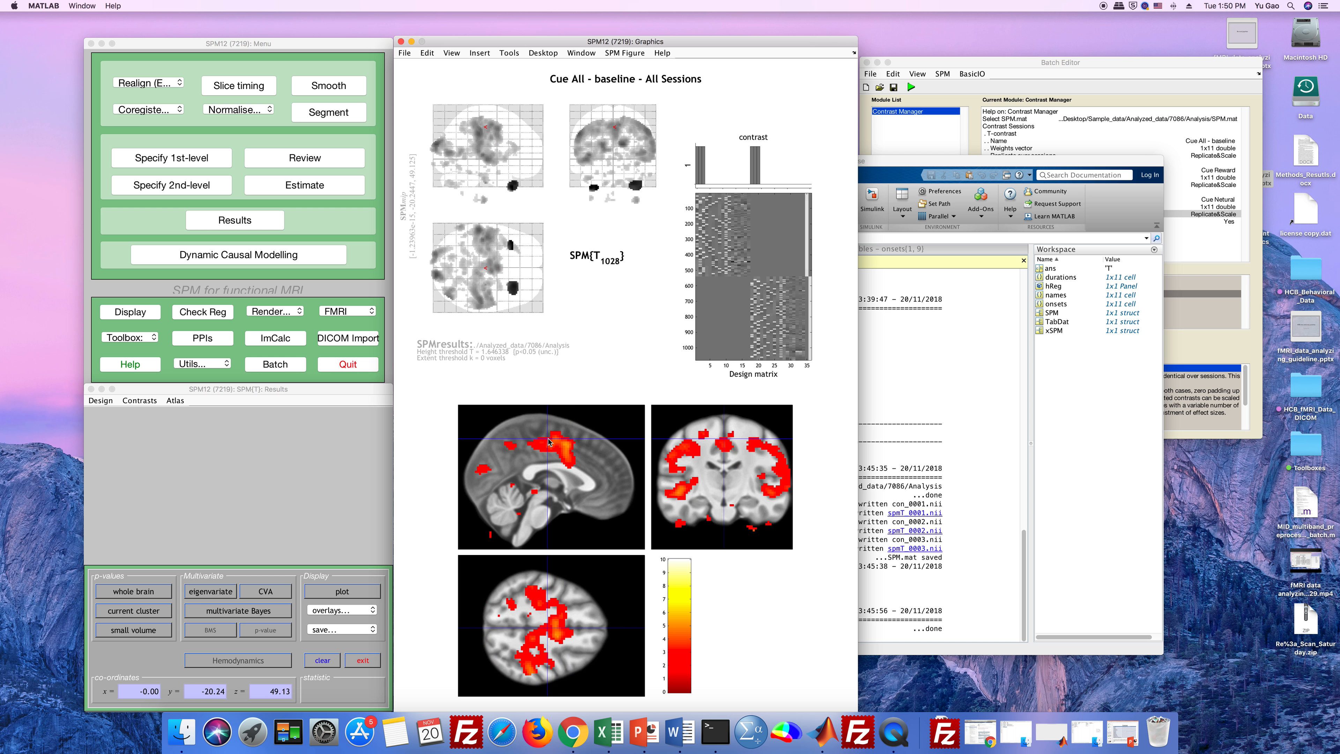
pyautogui.moveTo(579, 455)
pyautogui.mouseDown()
pyautogui.moveTo(572, 470)
pyautogui.moveTo(559, 447)
pyautogui.moveTo(577, 449)
pyautogui.mouseUp()
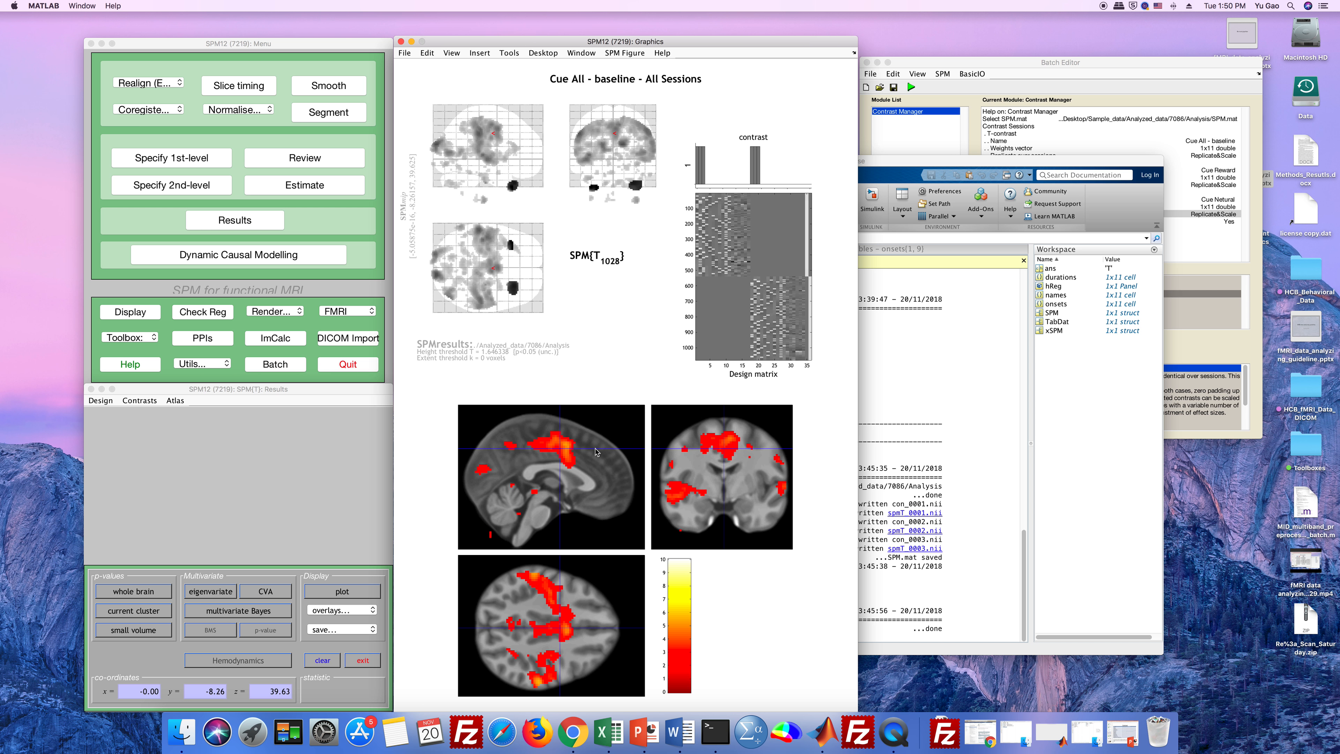
# Examine the lateral, posterior and frontal activation clusters and the bright spots below the brain across the three section views.
pyautogui.click(688, 492)
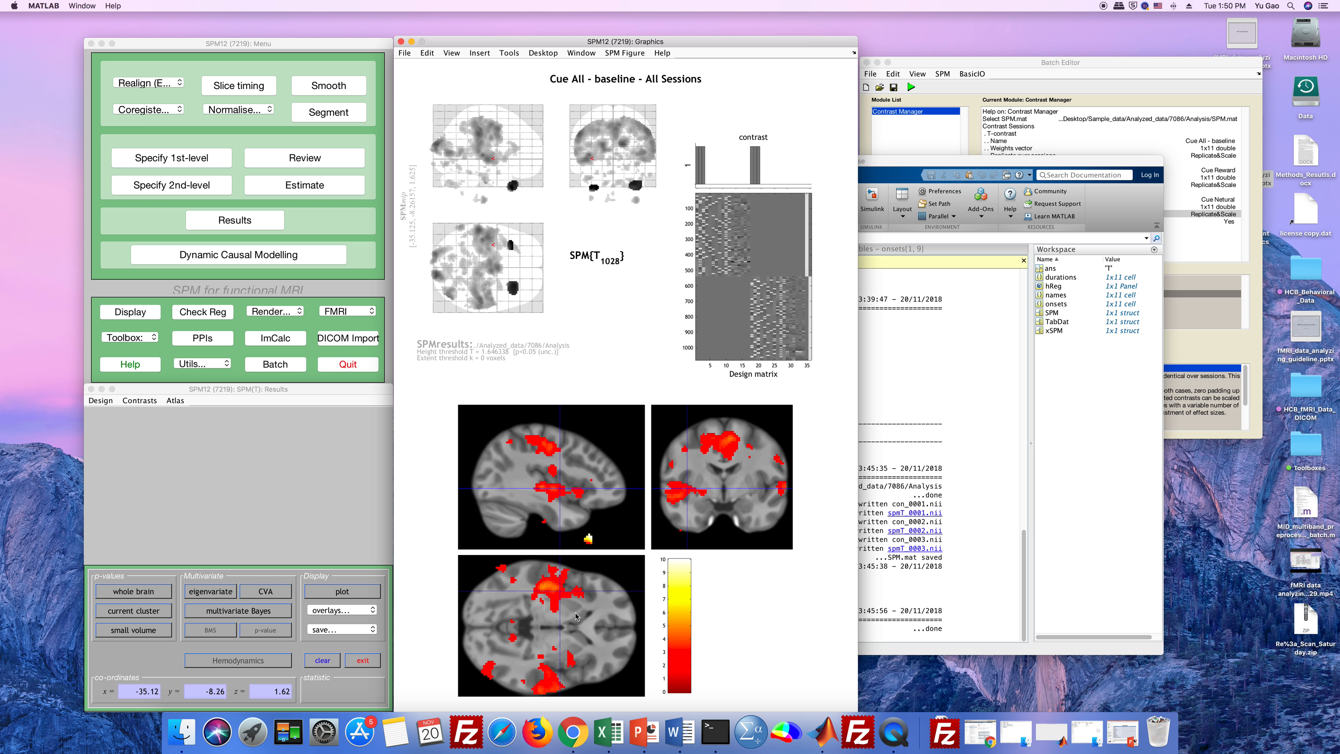
pyautogui.click(773, 490)
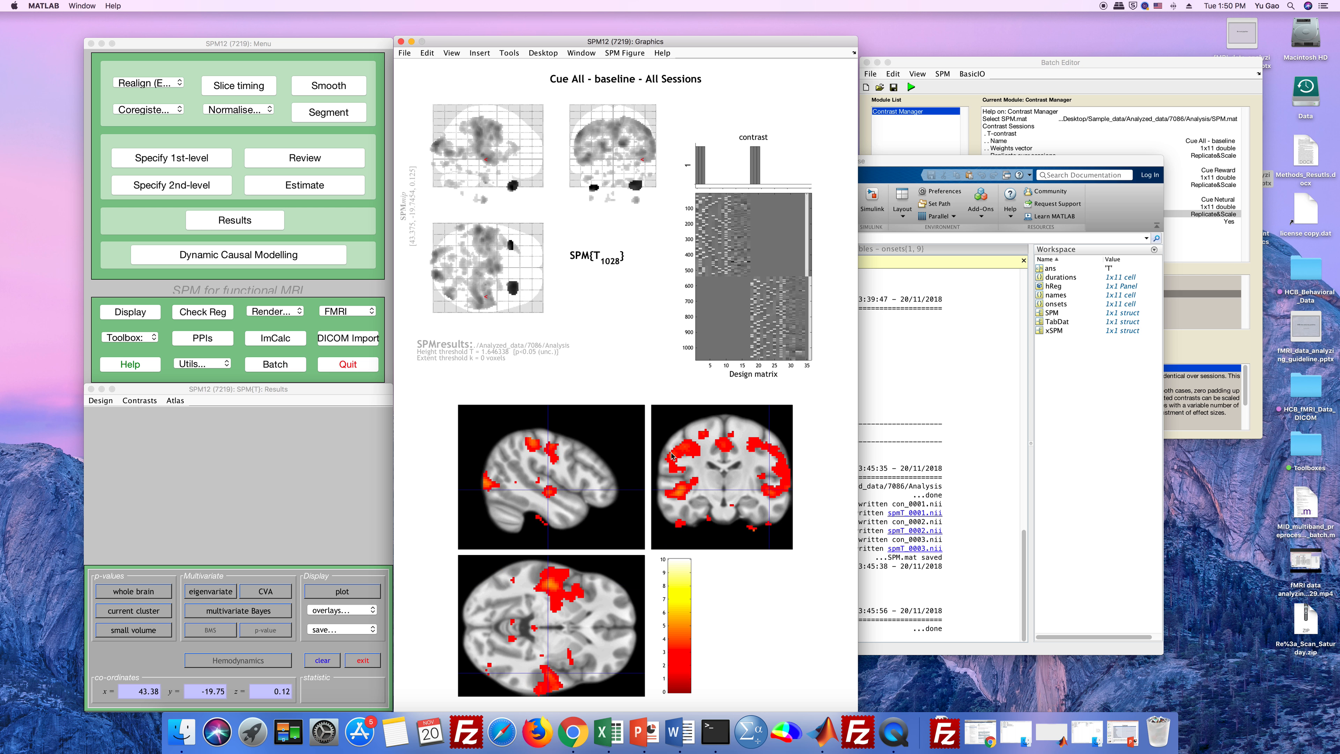
pyautogui.click(554, 630)
pyautogui.moveTo(554, 630); pyautogui.dragTo(569, 629)
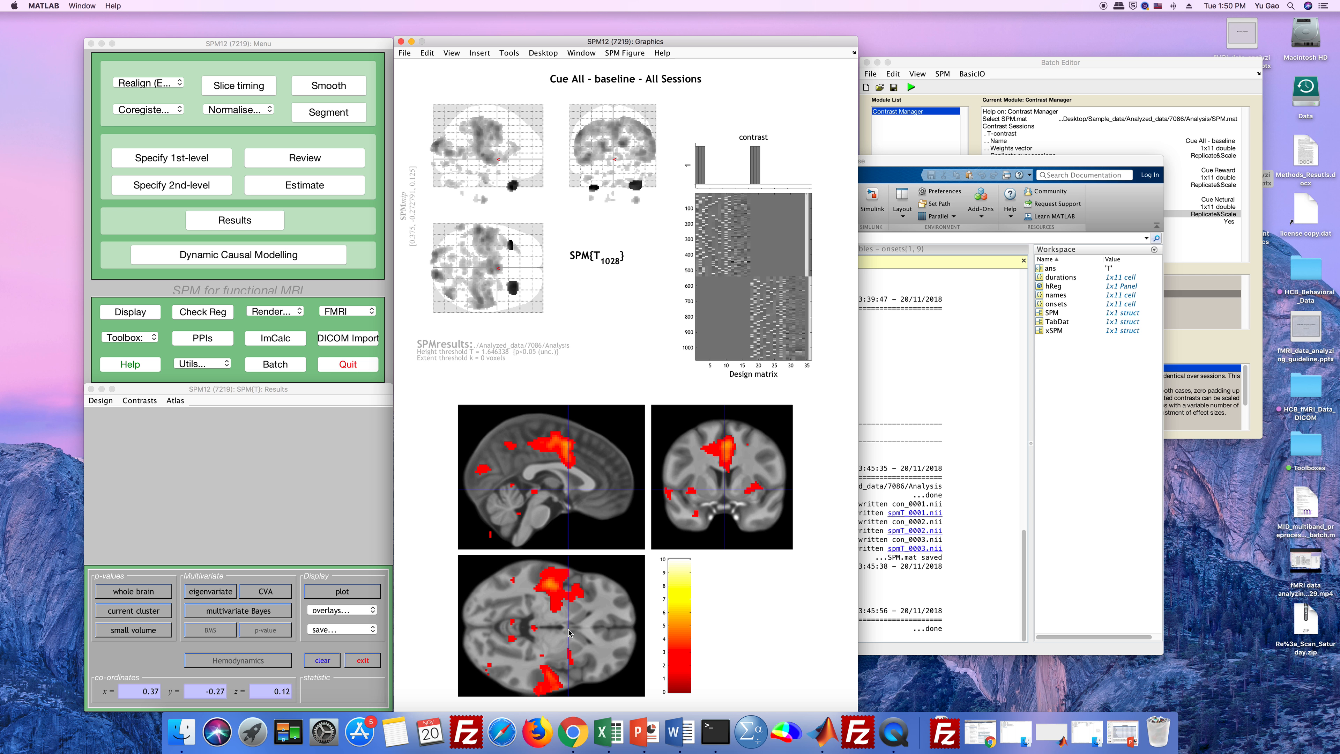
pyautogui.click(472, 464)
pyautogui.click(723, 466)
pyautogui.moveTo(723, 466); pyautogui.dragTo(749, 477)
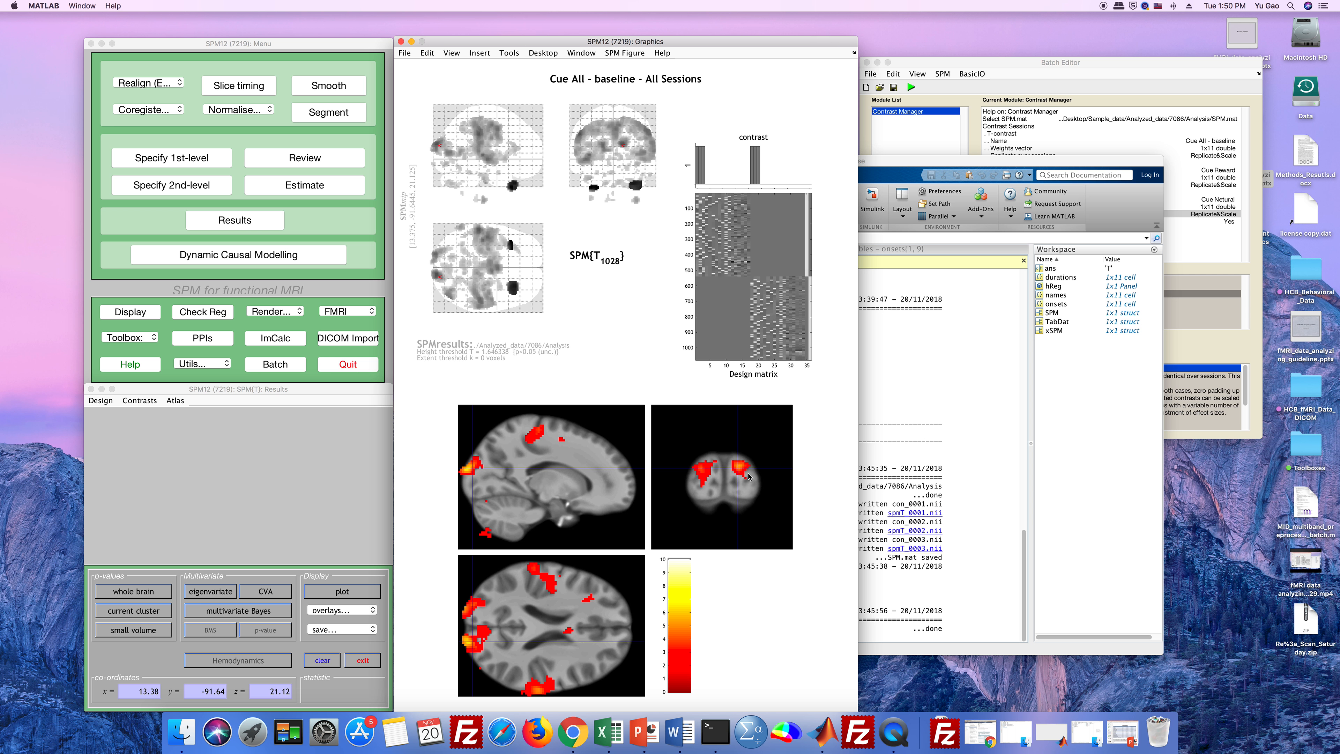
pyautogui.click(488, 638)
pyautogui.click(587, 599)
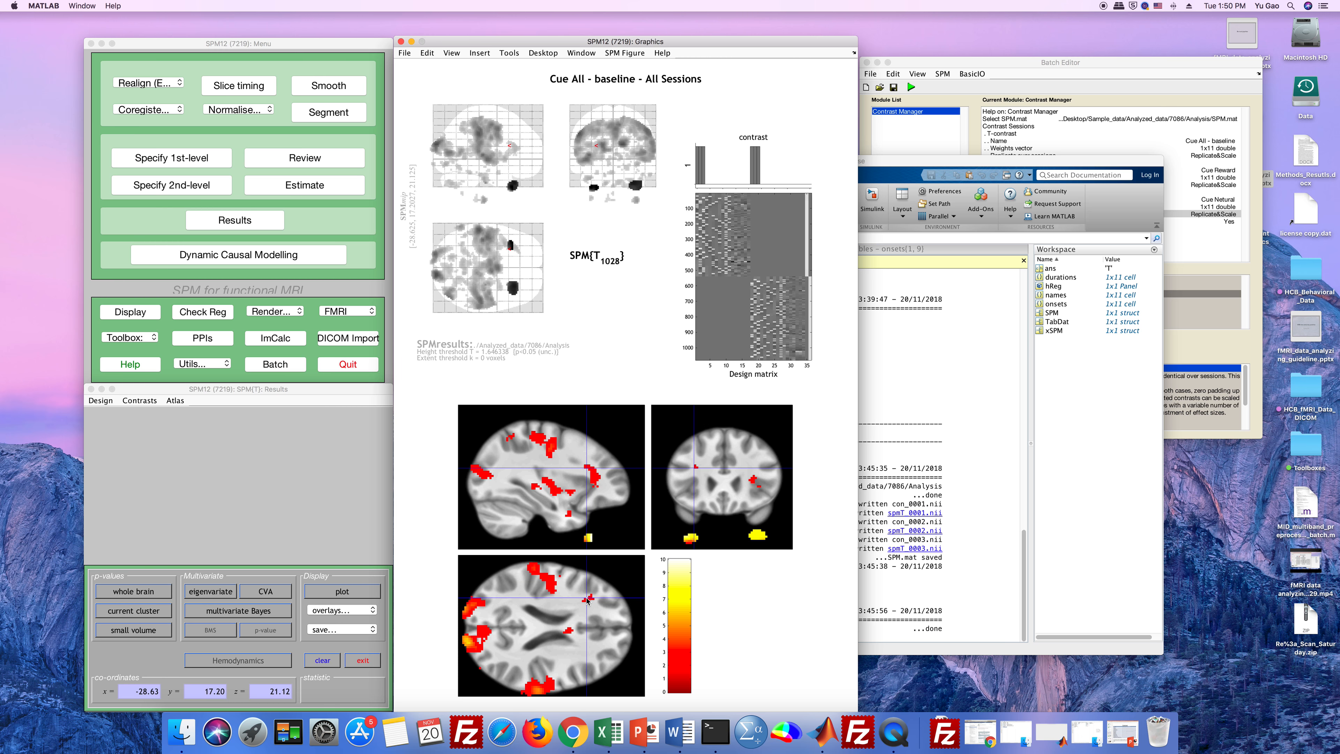
pyautogui.click(758, 536)
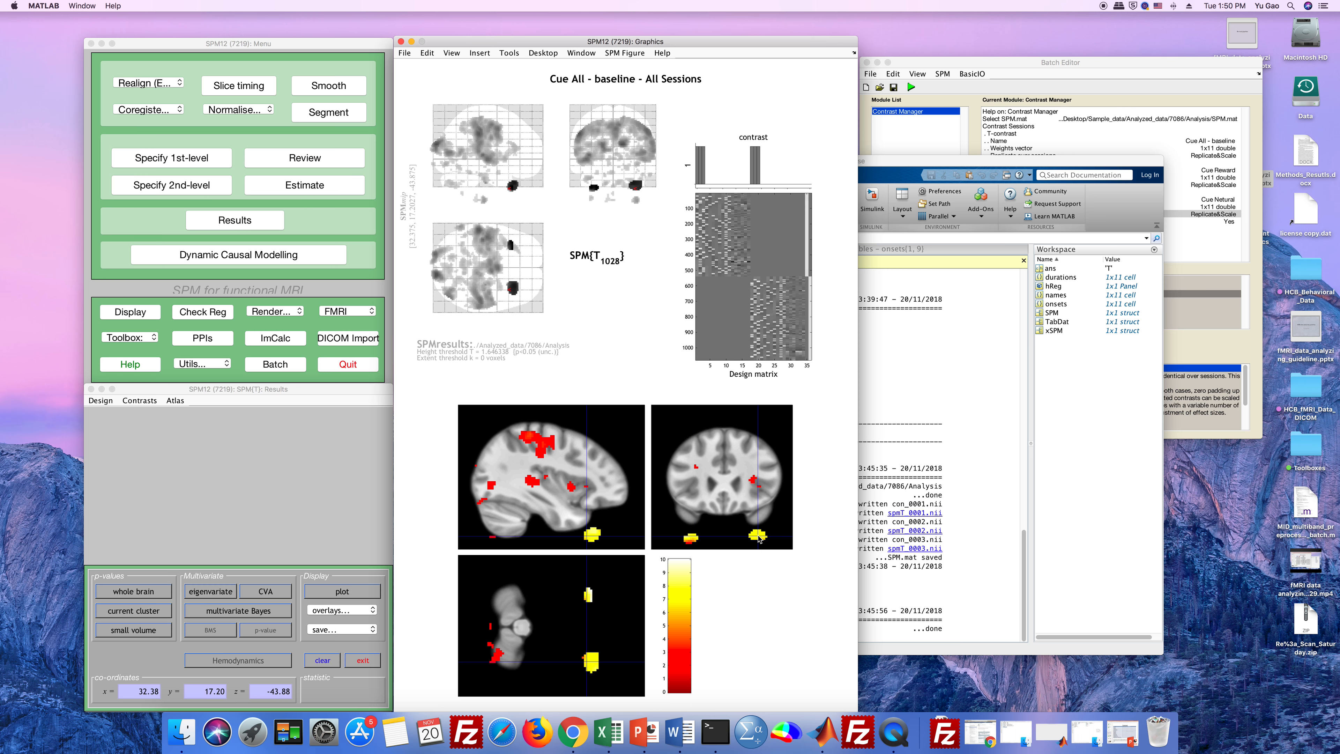
pyautogui.click(693, 539)
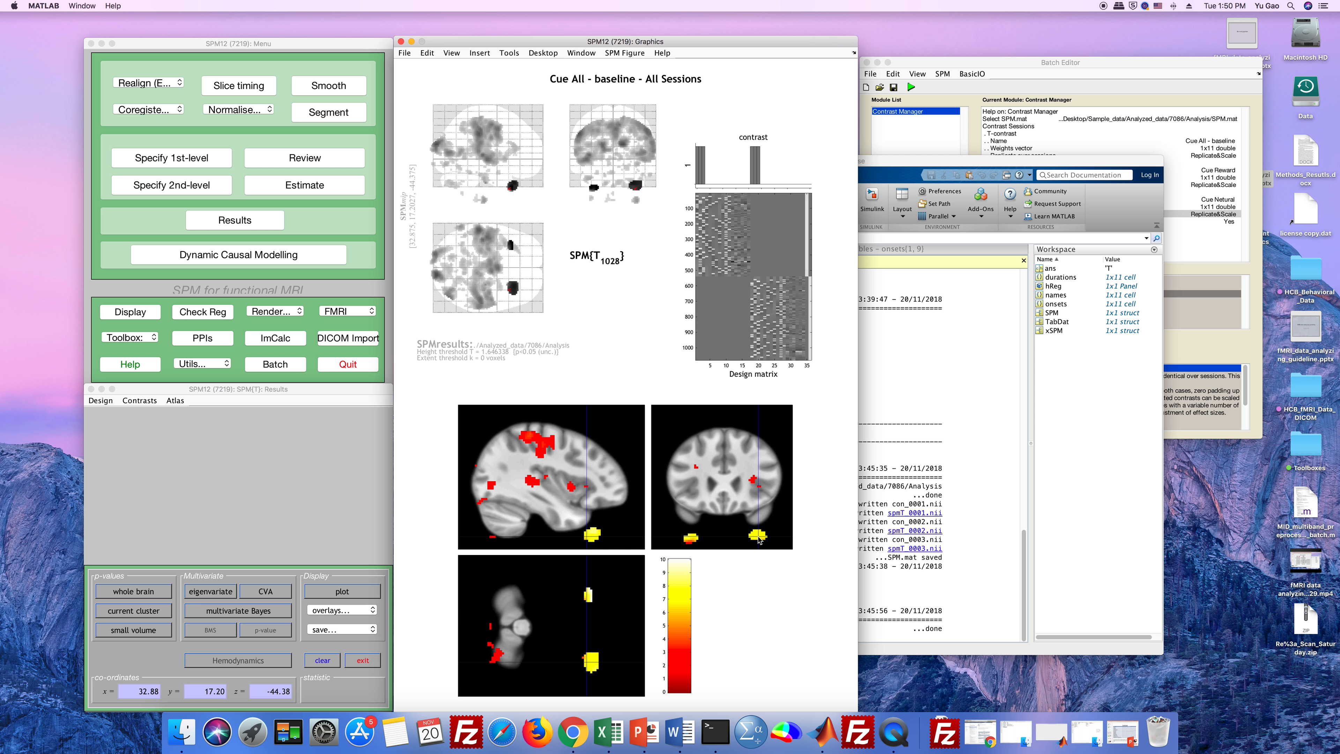
# Compare the bright spots below the brain with the midline region by moving the crosshair between them on the coronal section.
pyautogui.click(689, 536)
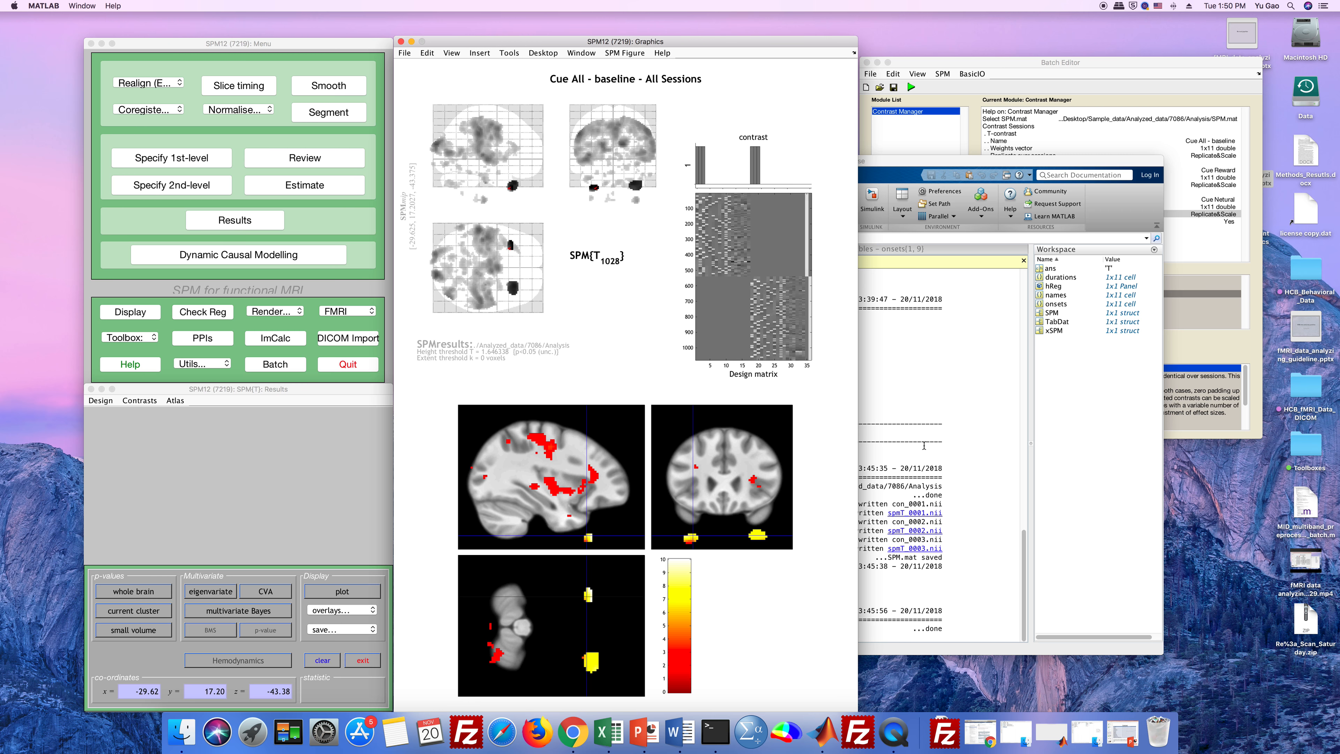
pyautogui.click(721, 450)
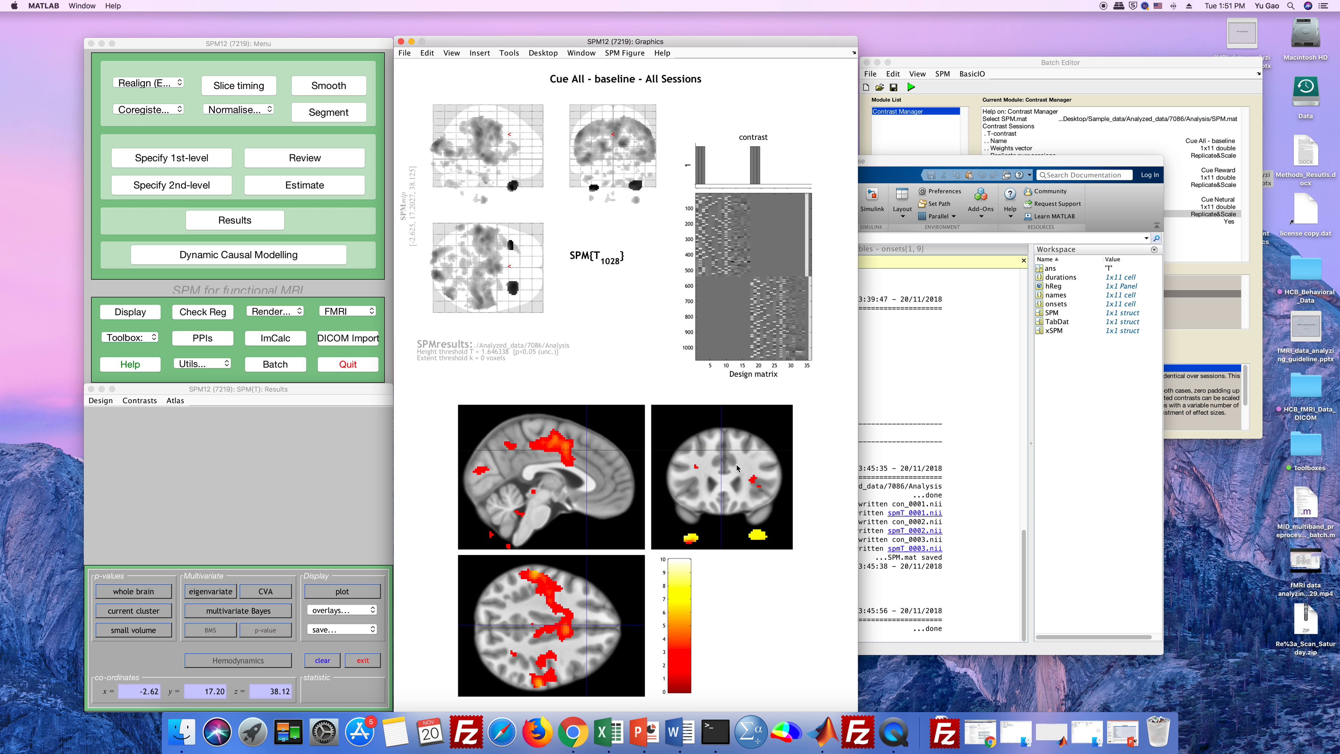
pyautogui.click(694, 538)
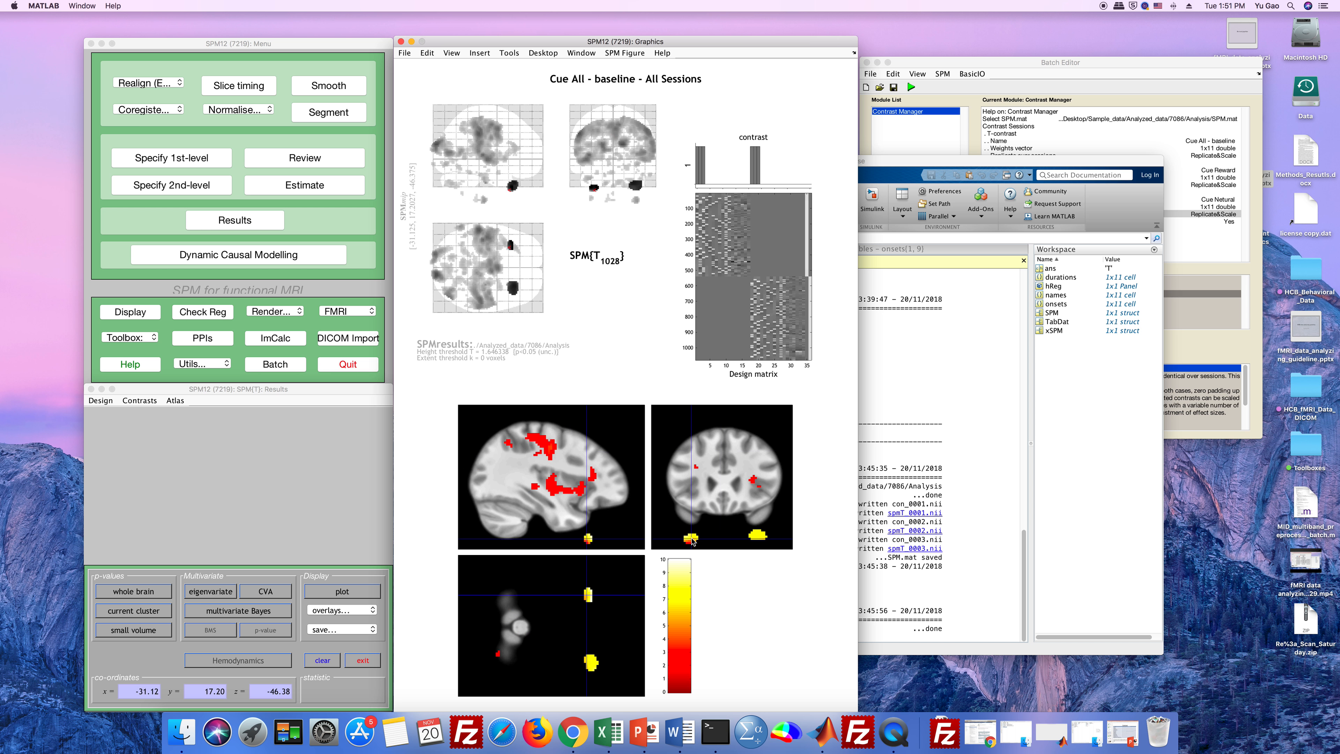
pyautogui.click(725, 454)
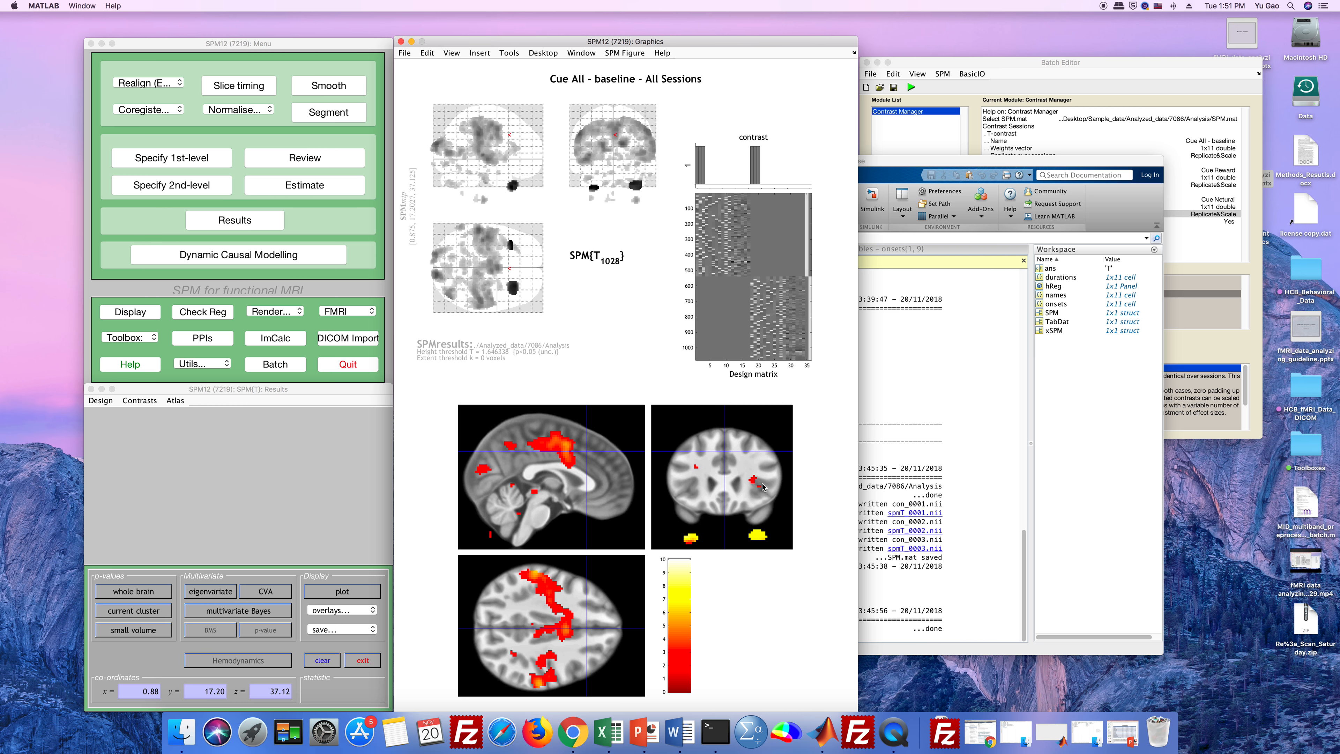
pyautogui.click(725, 469)
pyautogui.click(757, 533)
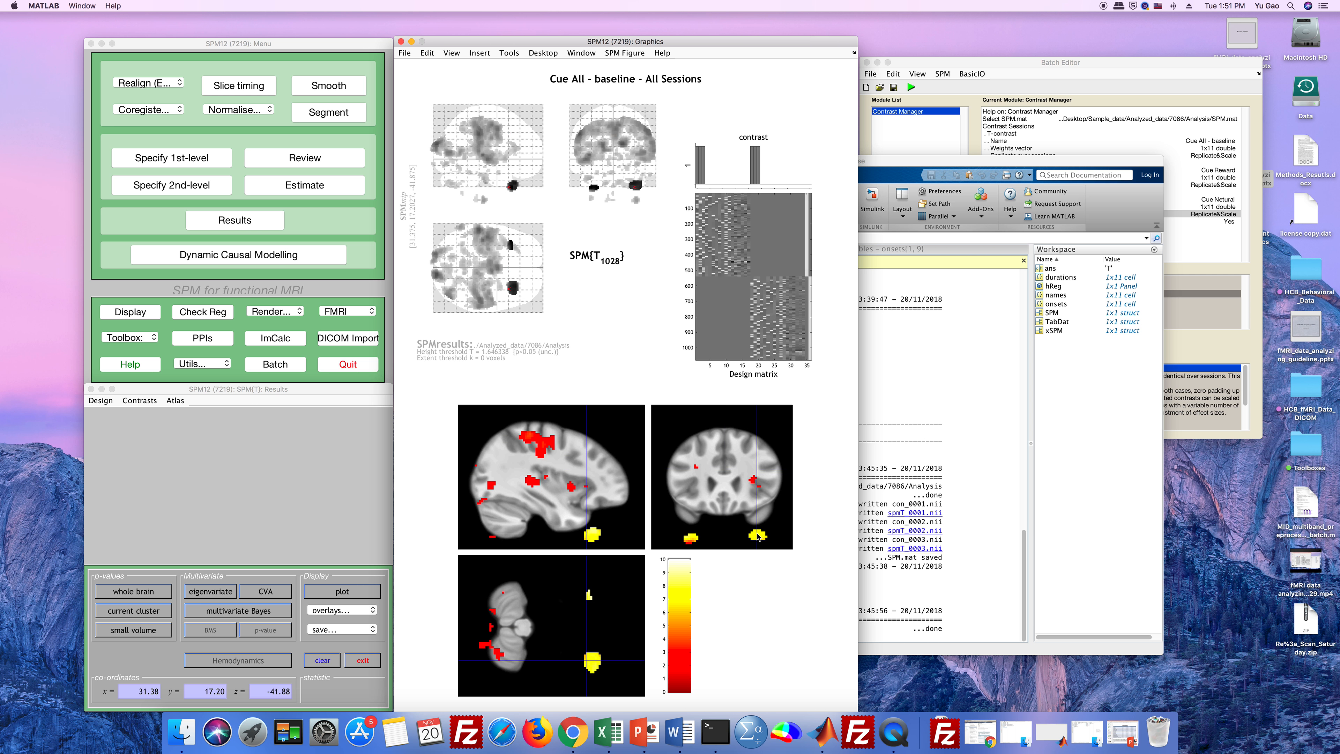
pyautogui.moveTo(691, 538); pyautogui.dragTo(724, 454)
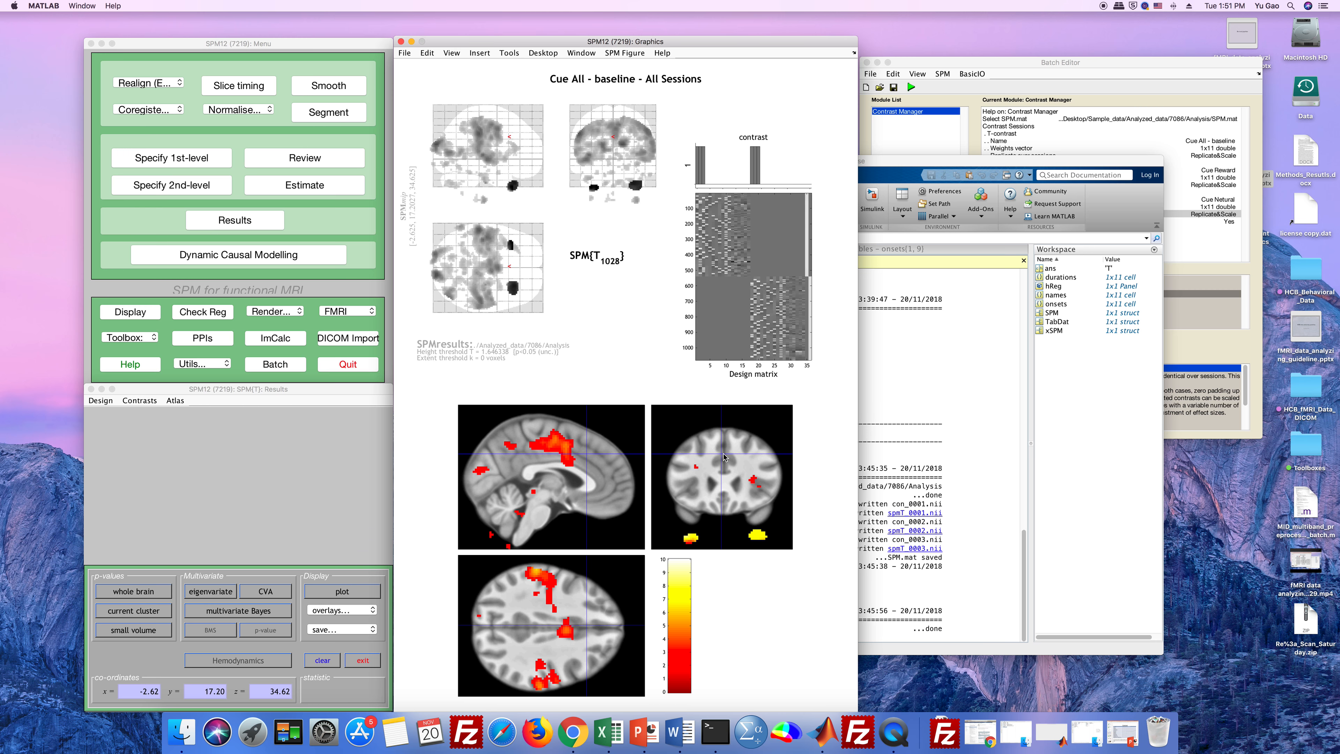
# Switch to the Cue Netural - All Sessions contrast, overlay it on the previous sections and centre the crosshair on the midline cluster.
pyautogui.click(141, 400)
pyautogui.moveTo(181, 426)
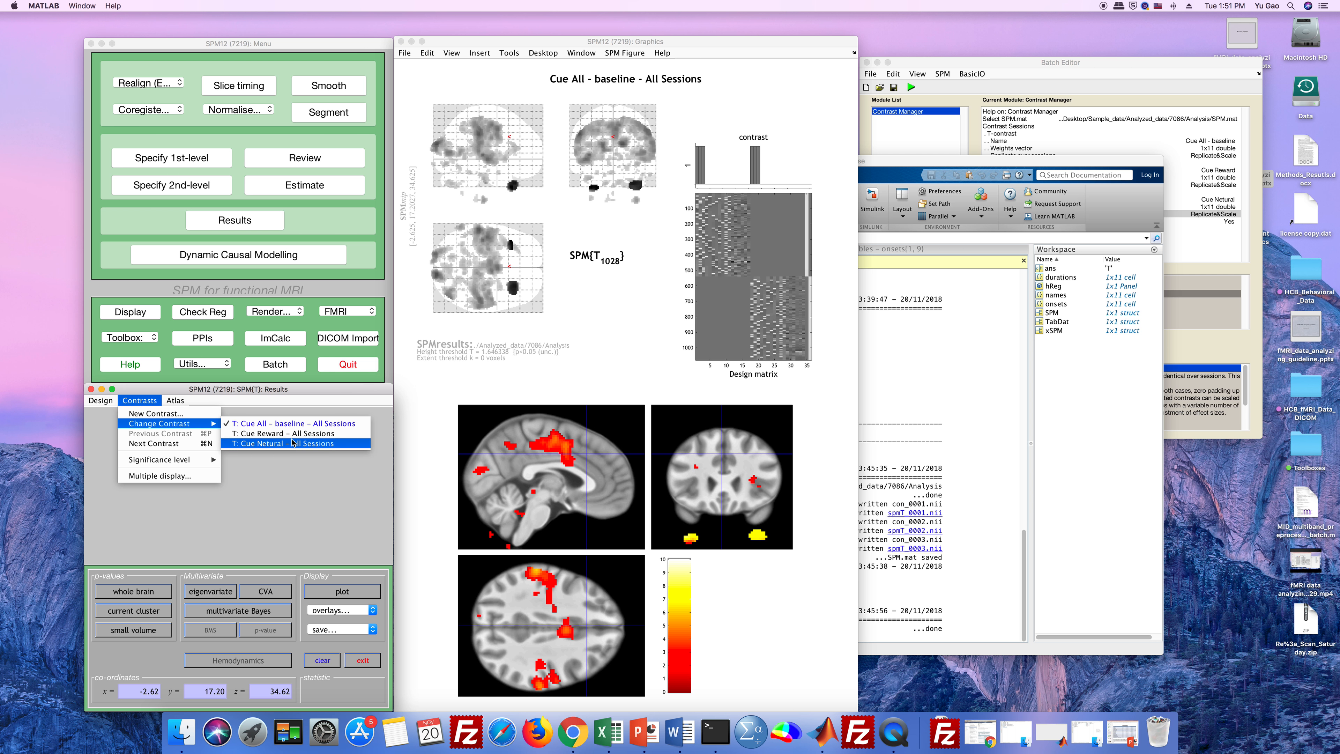
pyautogui.click(310, 445)
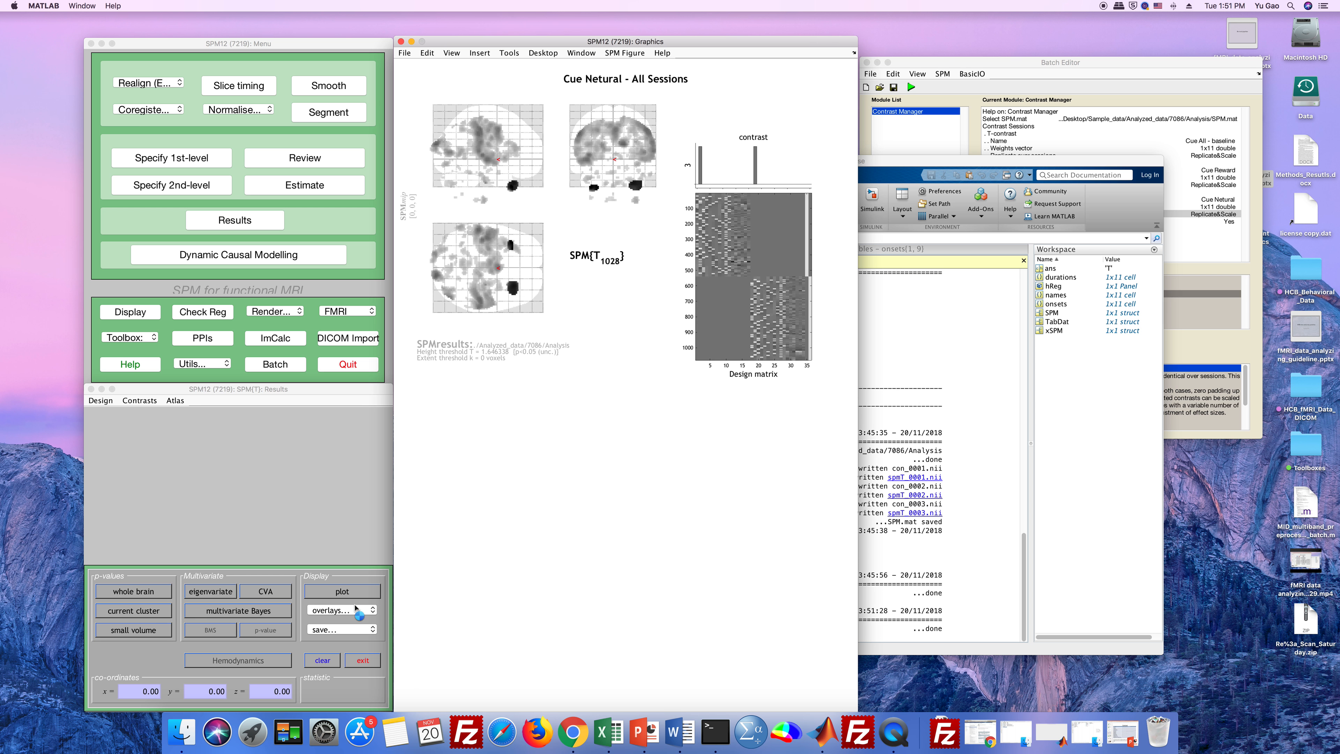
pyautogui.click(355, 610)
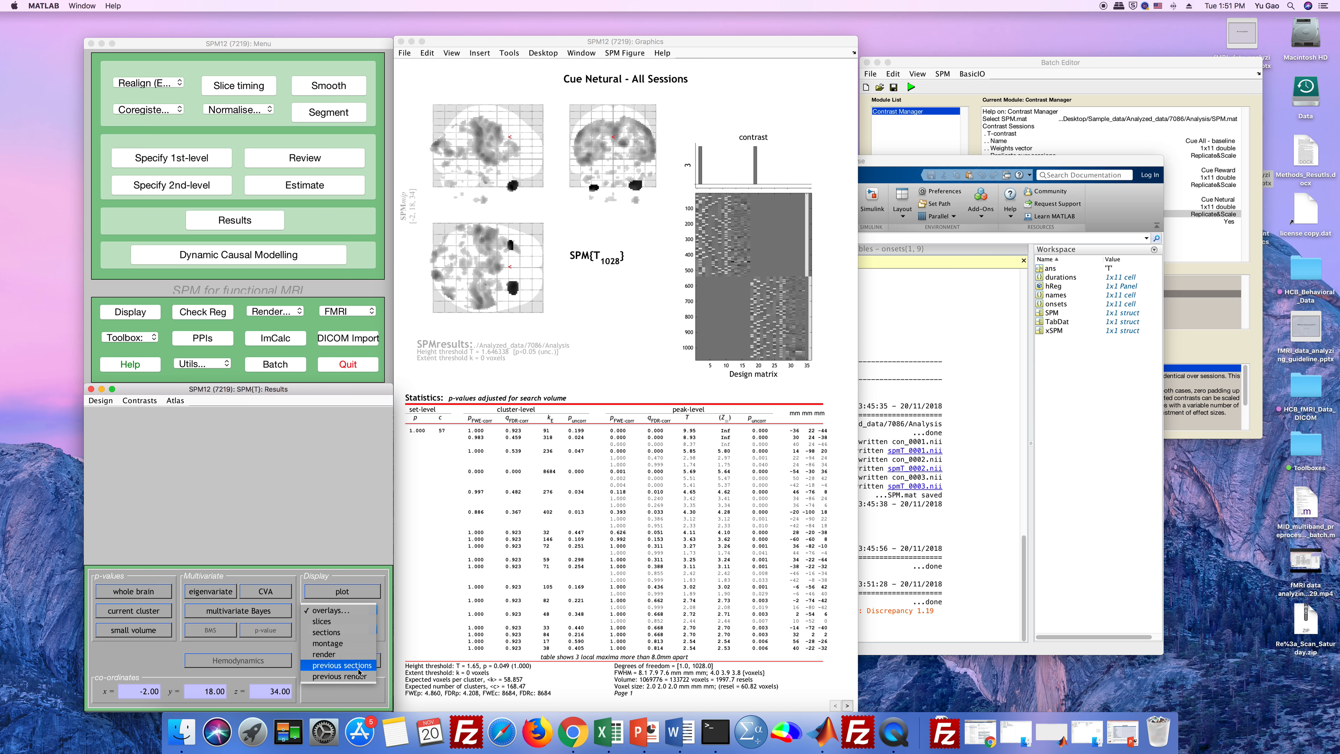
pyautogui.click(342, 664)
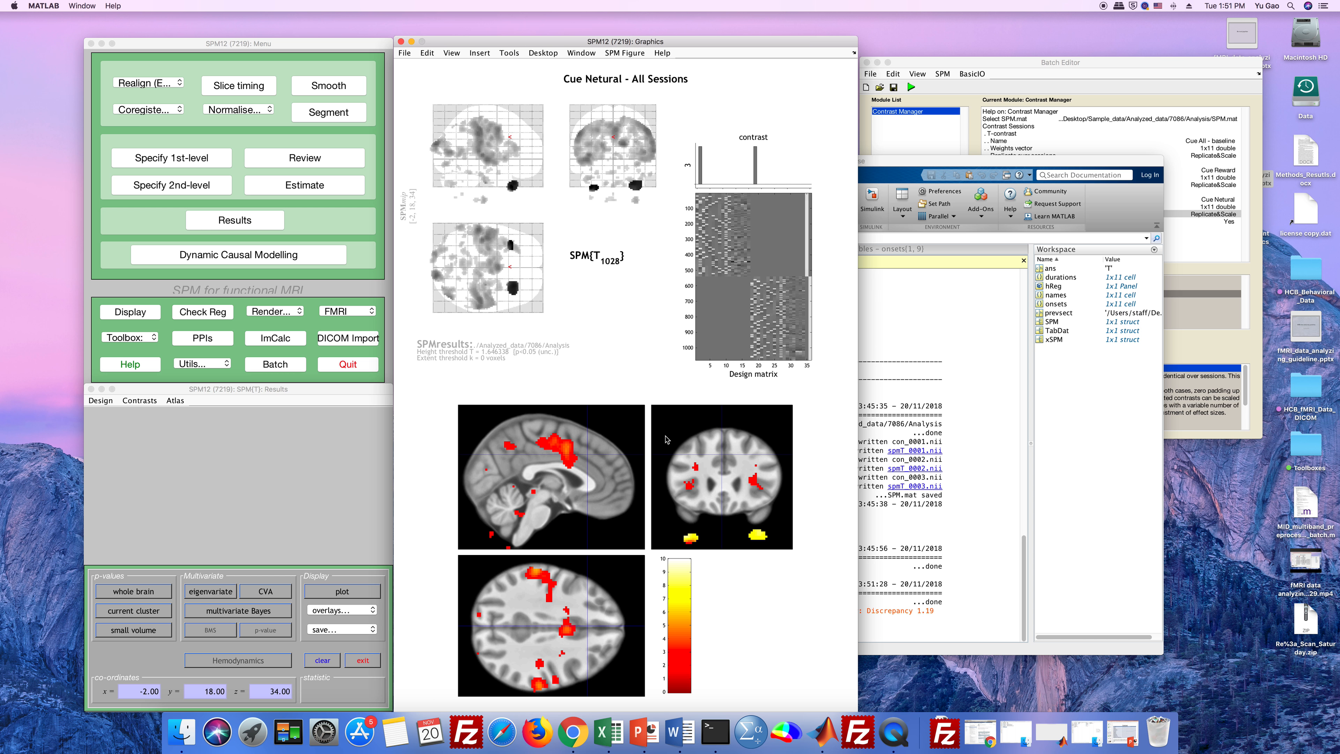
pyautogui.click(568, 449)
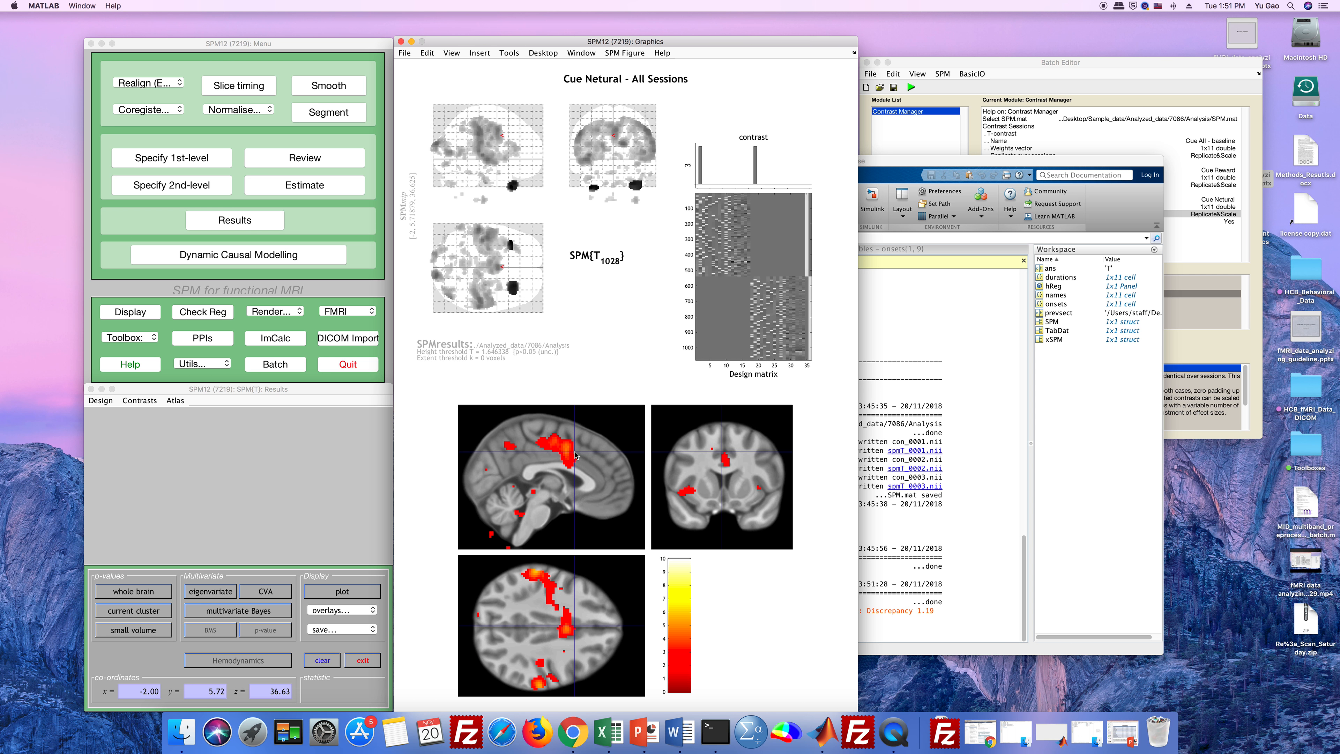
# Change the contrast's significance level to p 0.01 with no p value adjustment and an extent threshold of 0 voxels.
pyautogui.click(135, 403)
pyautogui.moveTo(180, 460)
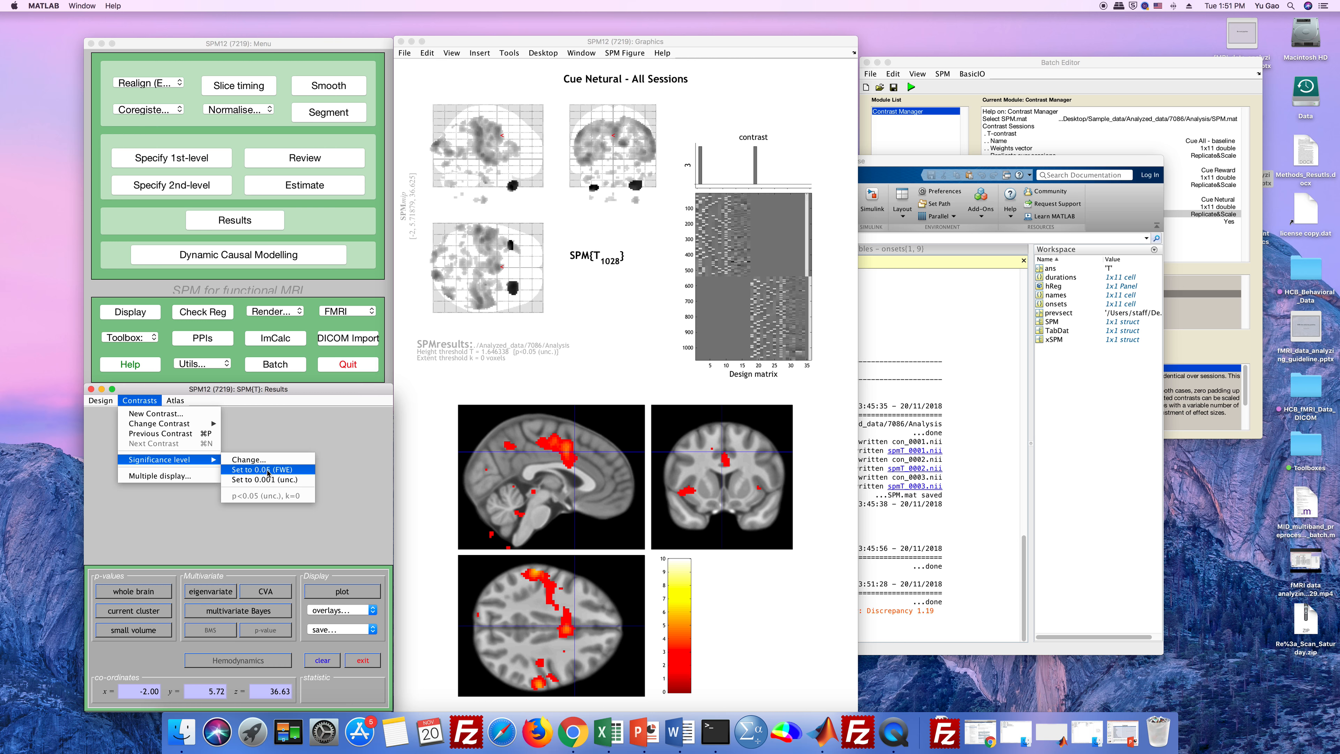
pyautogui.click(273, 461)
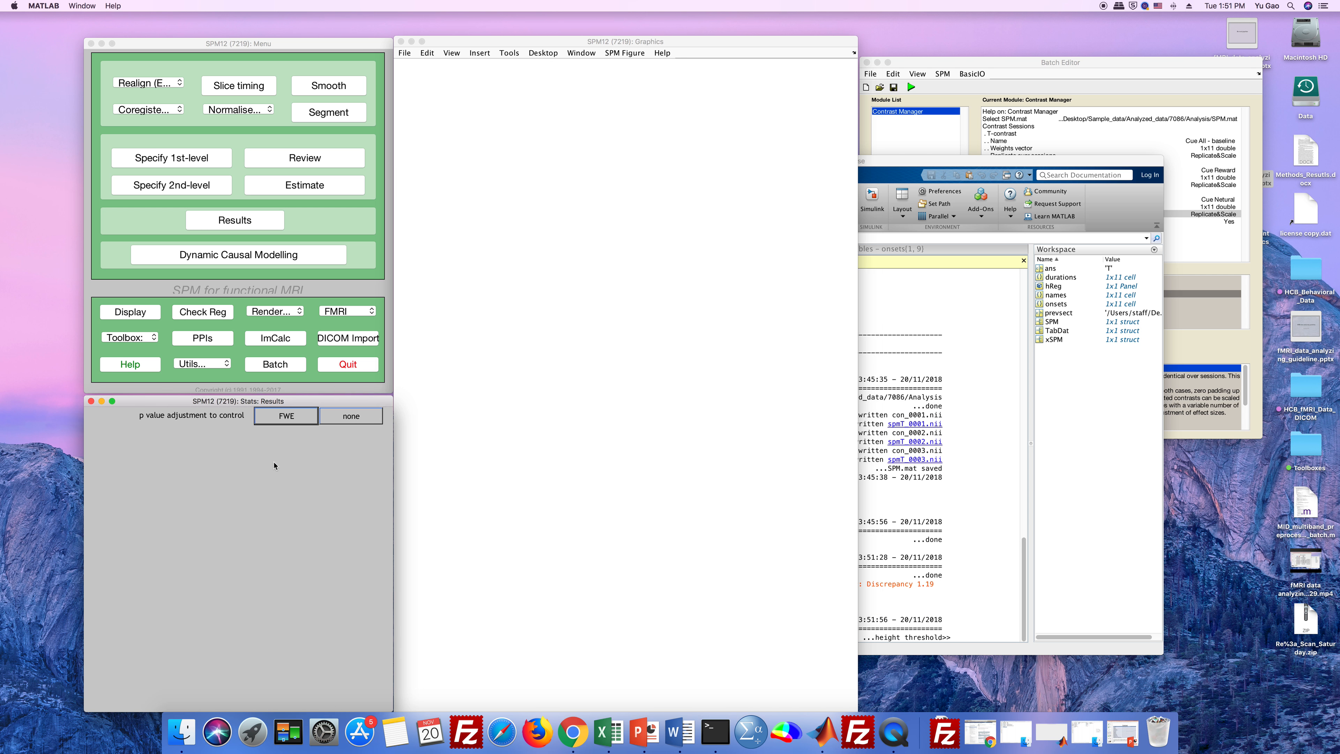
pyautogui.click(367, 418)
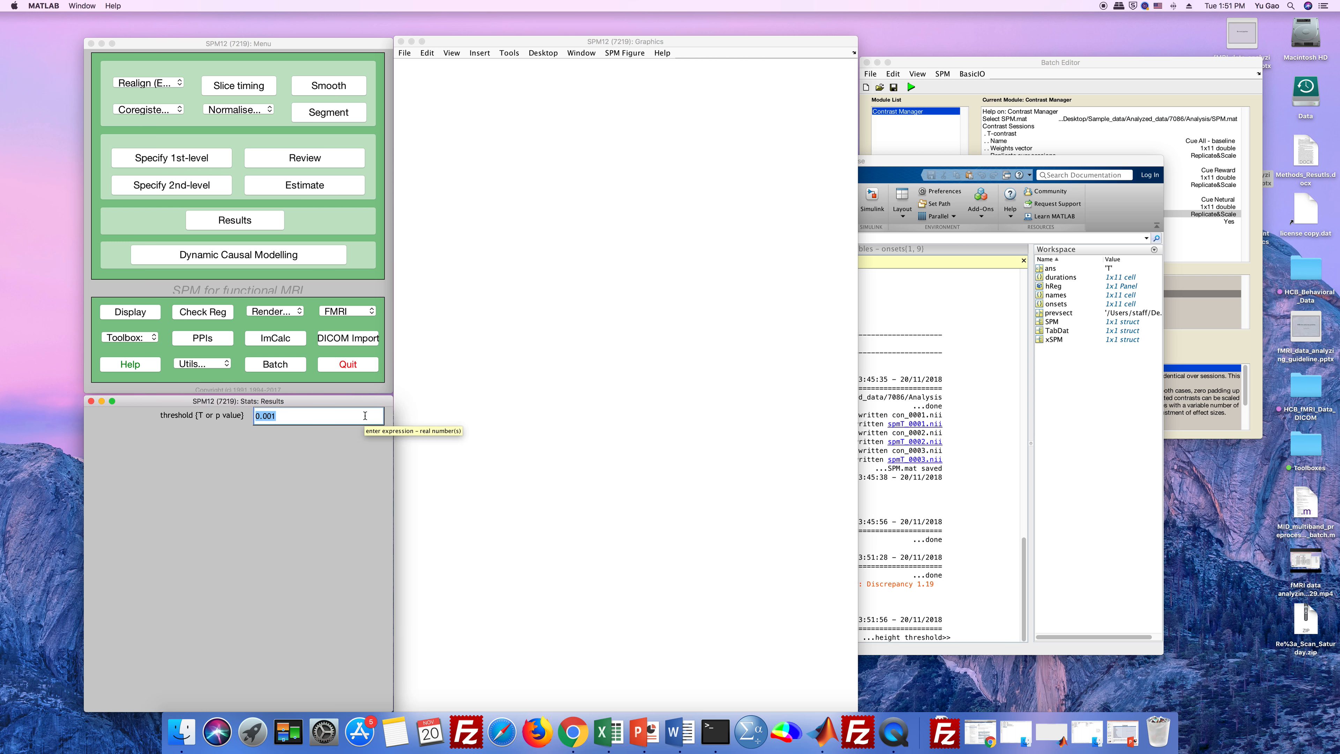
pyautogui.click(365, 415)
pyautogui.press('BackSpace')
pyautogui.press('BackSpace')
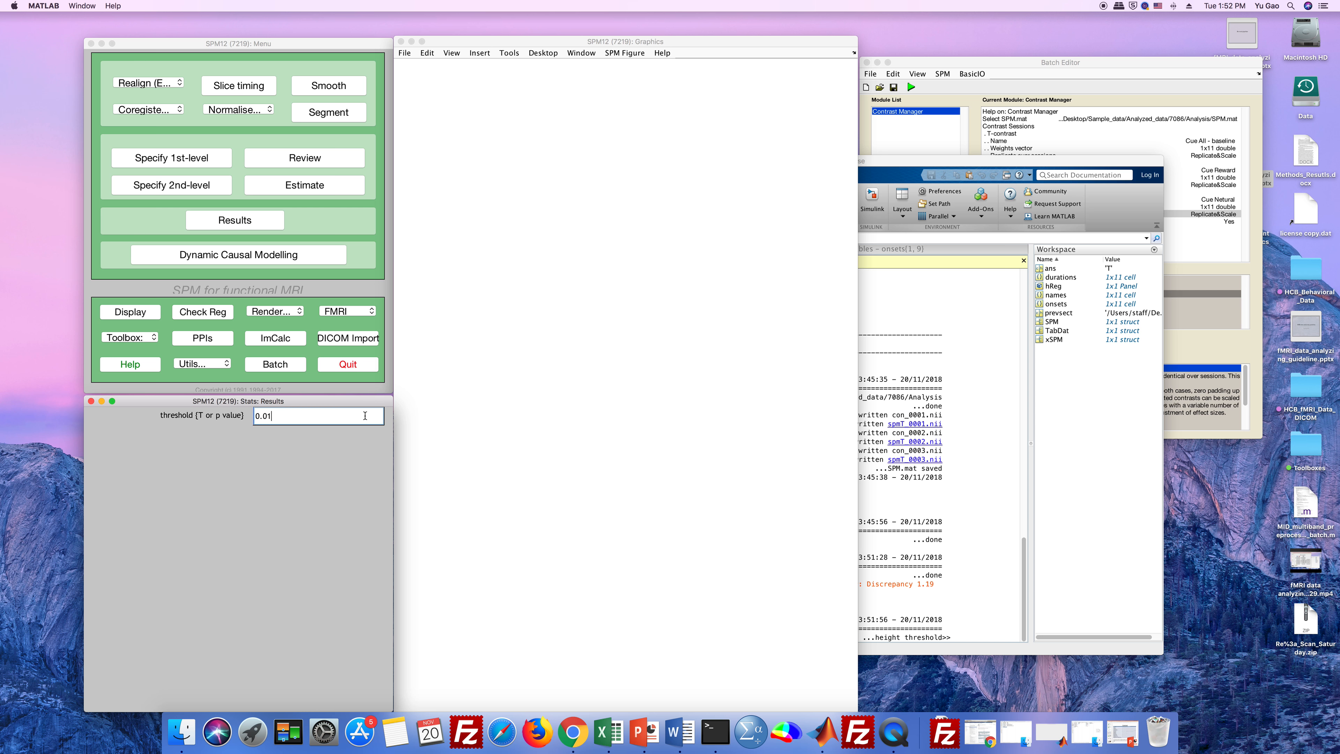
pyautogui.press('Return')
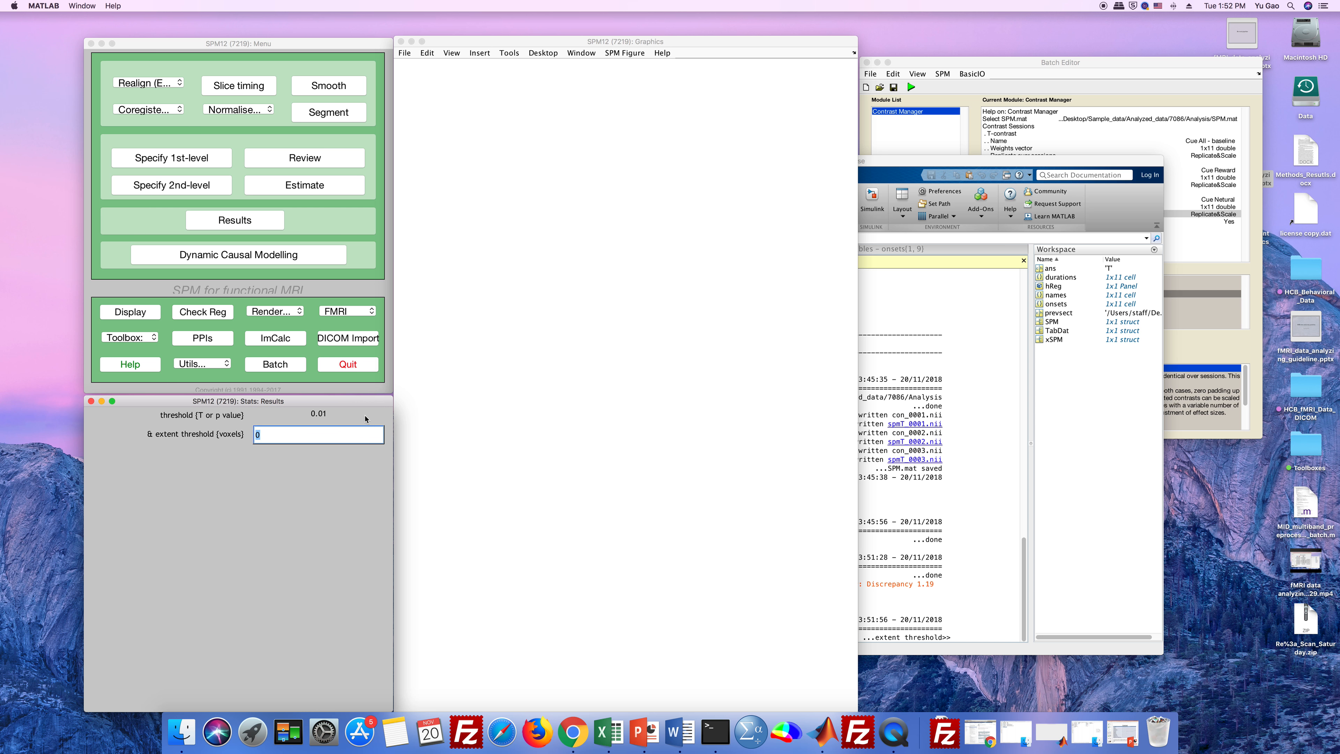
pyautogui.press('Return')
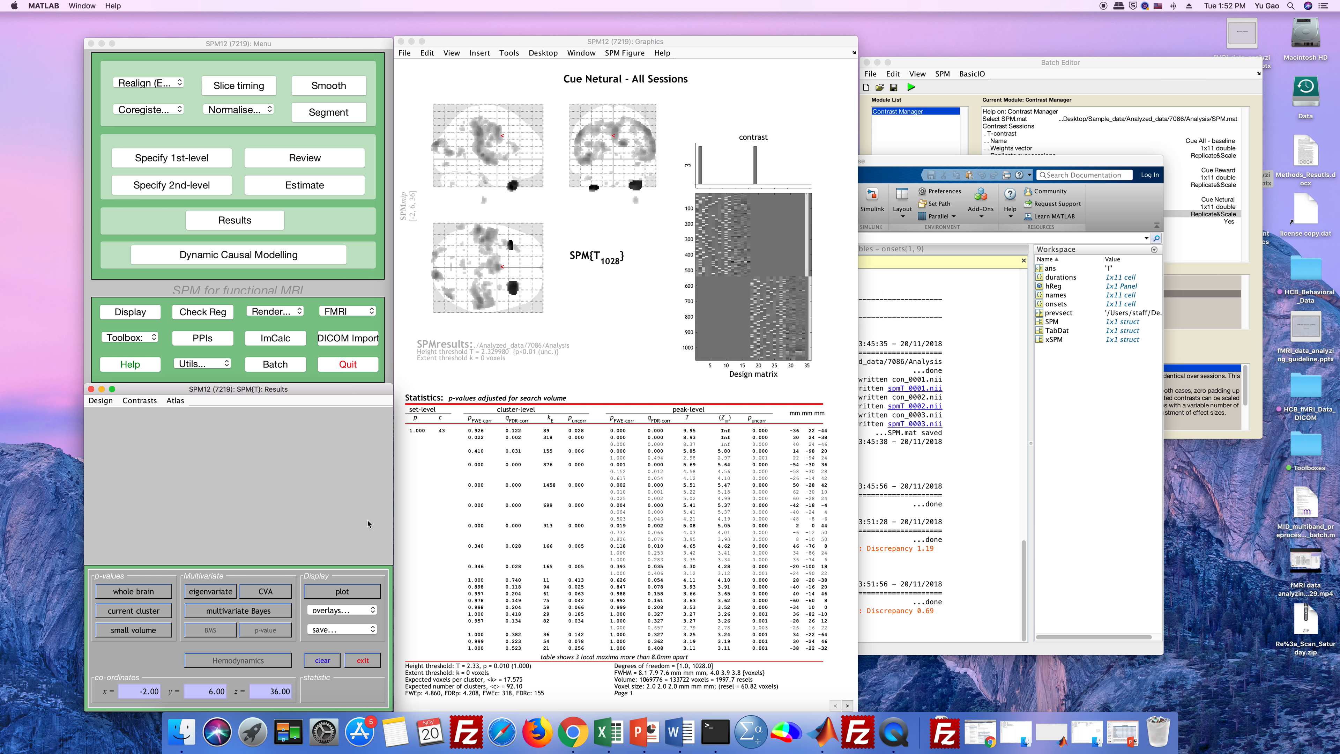
# Overlay the p<0.01 results on the previous sections and inspect the midline cluster in the sagittal and coronal views.
pyautogui.click(342, 610)
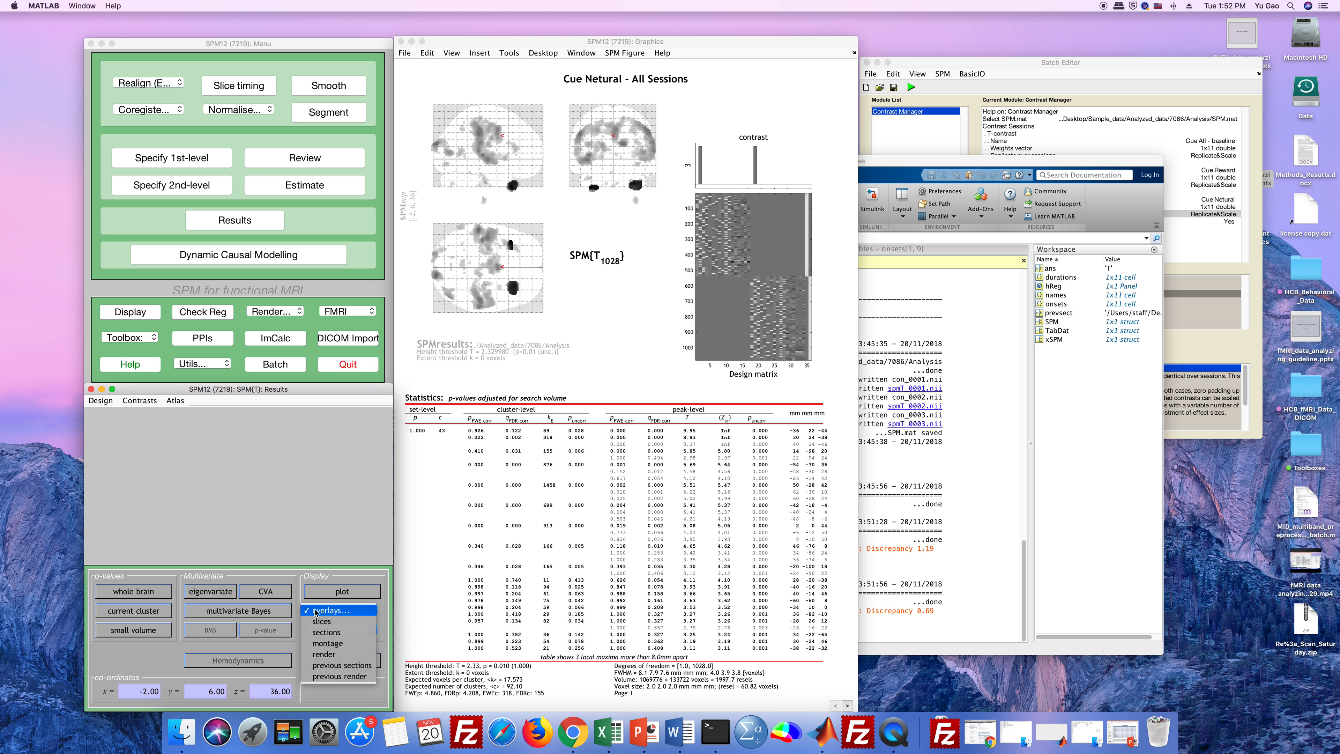
pyautogui.click(338, 664)
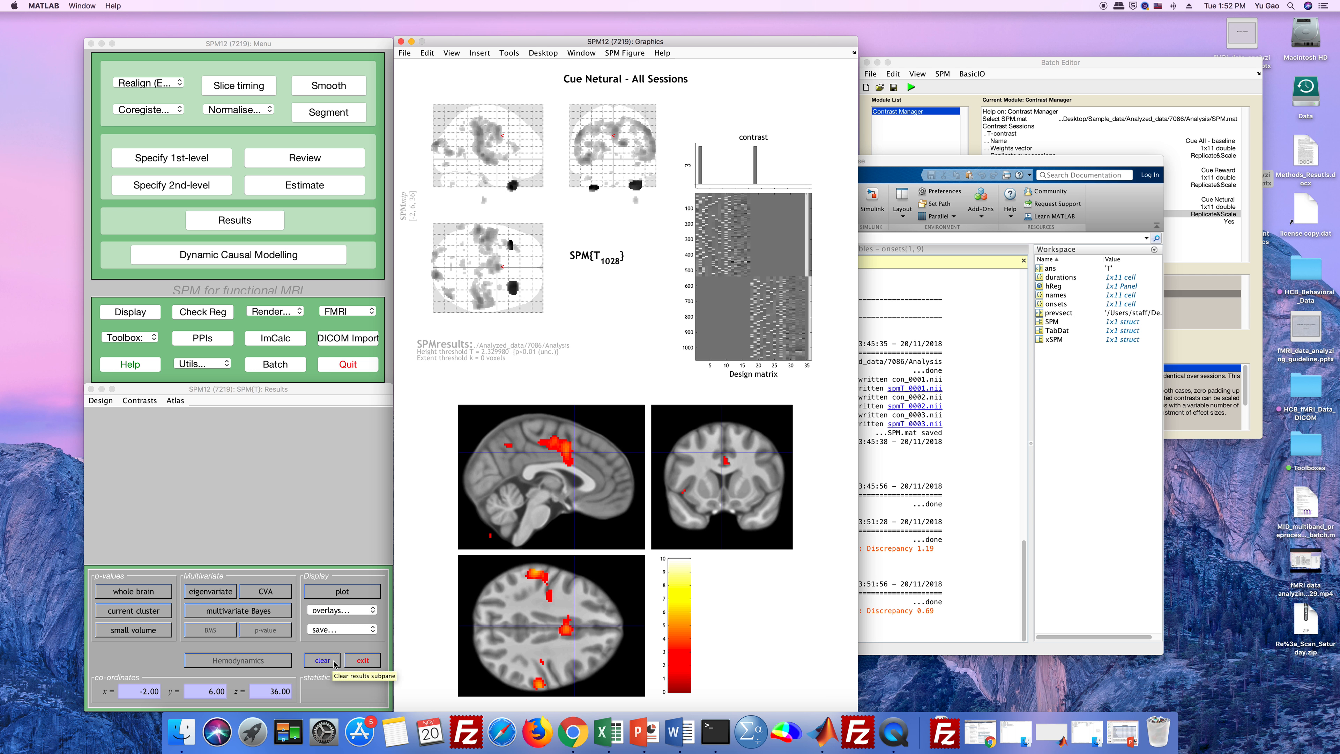
pyautogui.click(565, 446)
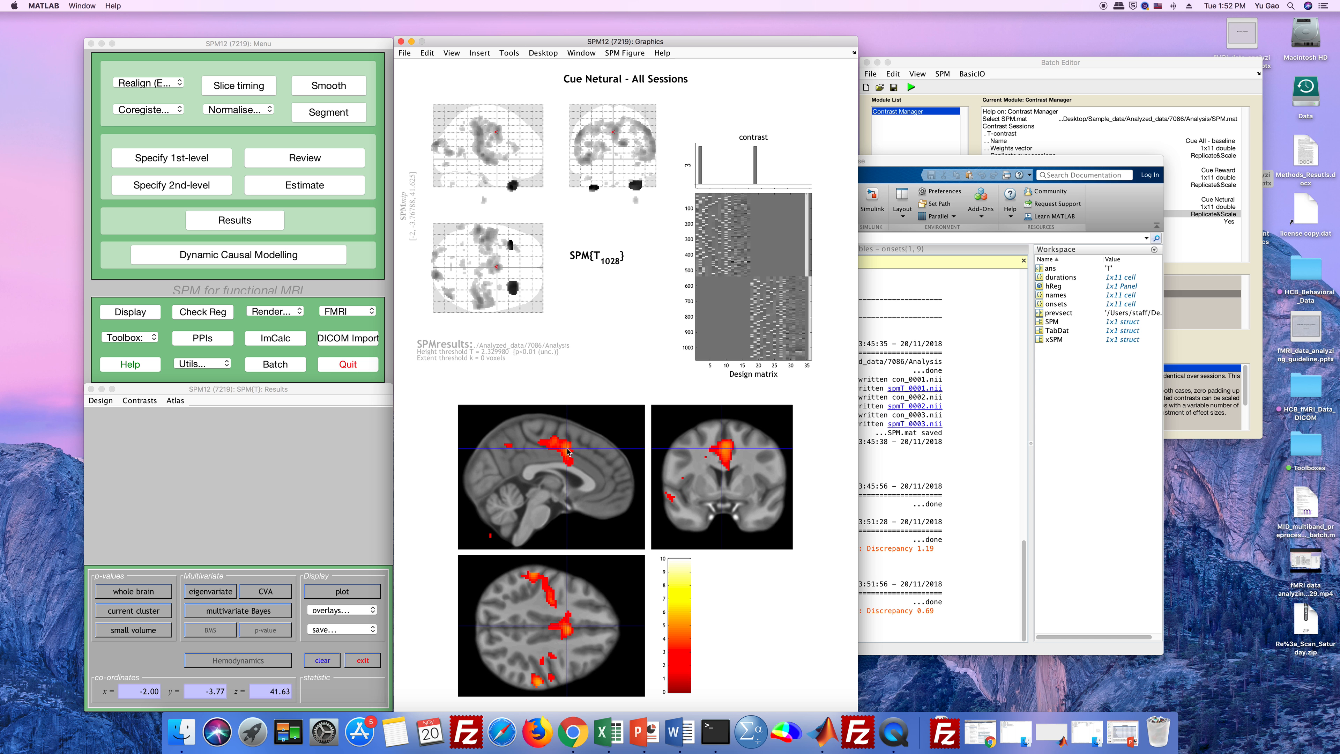
pyautogui.click(716, 449)
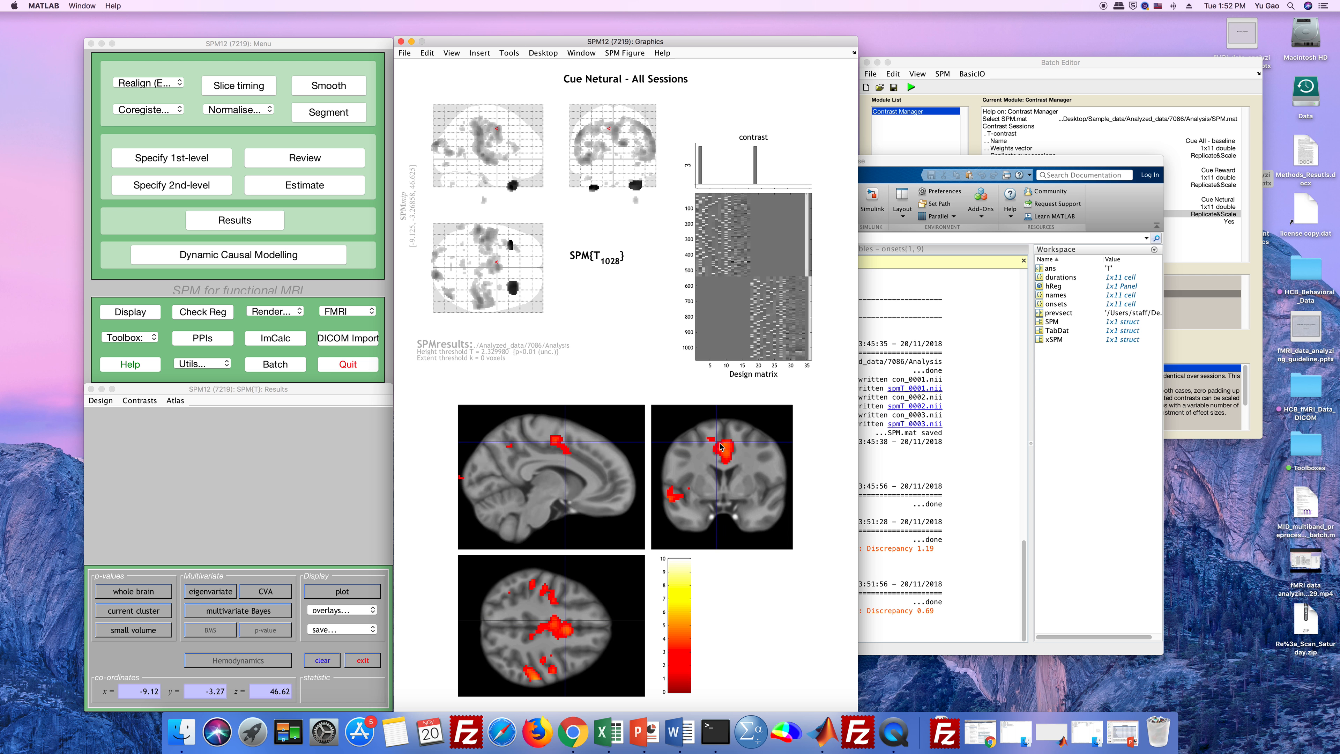
# Set the significance level to 0.001 (unc.) and overlay the results on the previous sections.
pyautogui.click(138, 401)
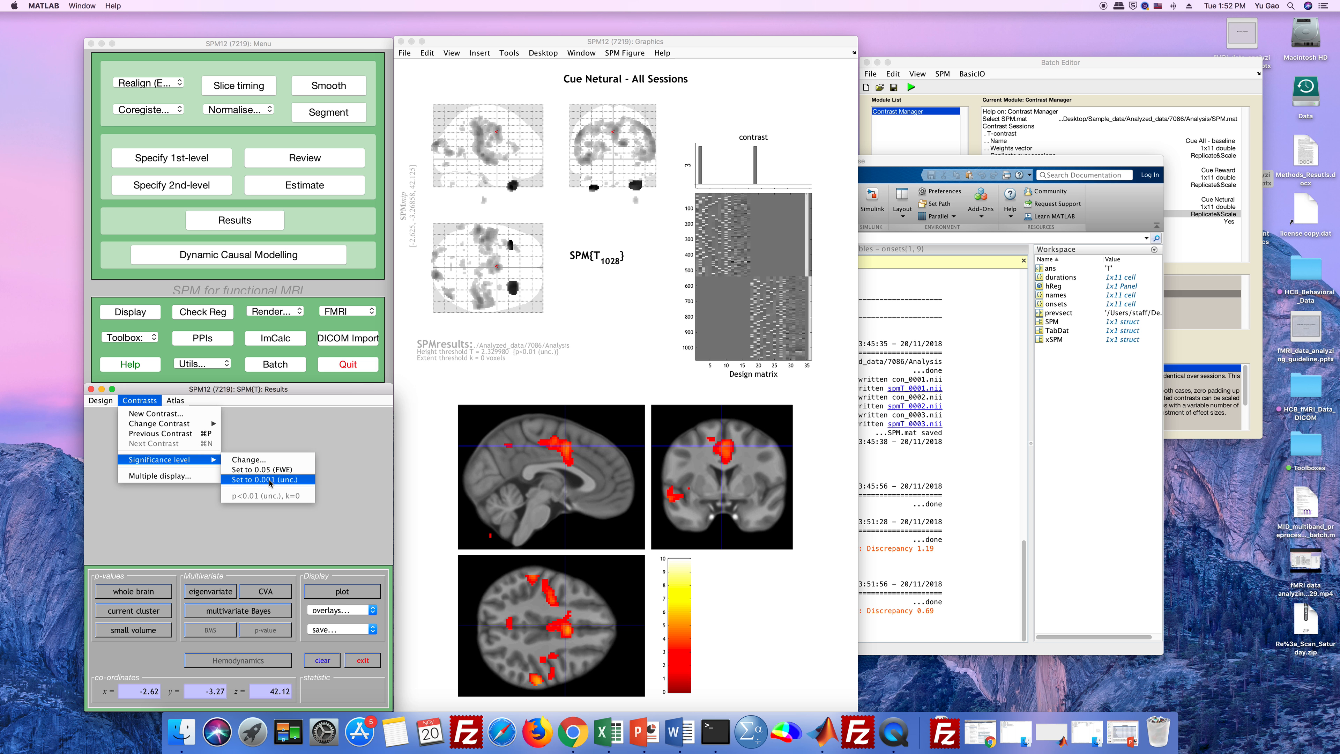
pyautogui.click(266, 480)
pyautogui.click(338, 611)
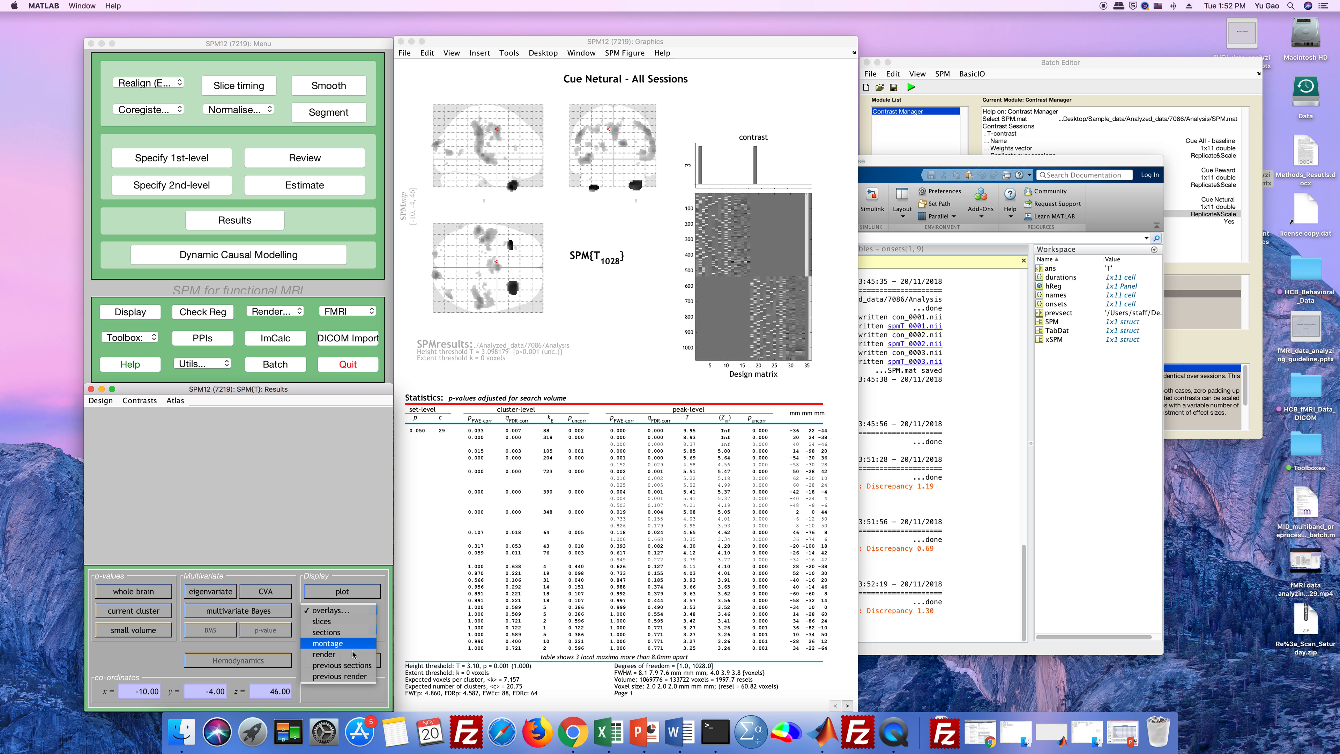
pyautogui.click(340, 666)
# Examine the midline cluster at the 0.001 threshold by moving the crosshair through it on the sagittal, coronal and axial sections.
pyautogui.click(561, 446)
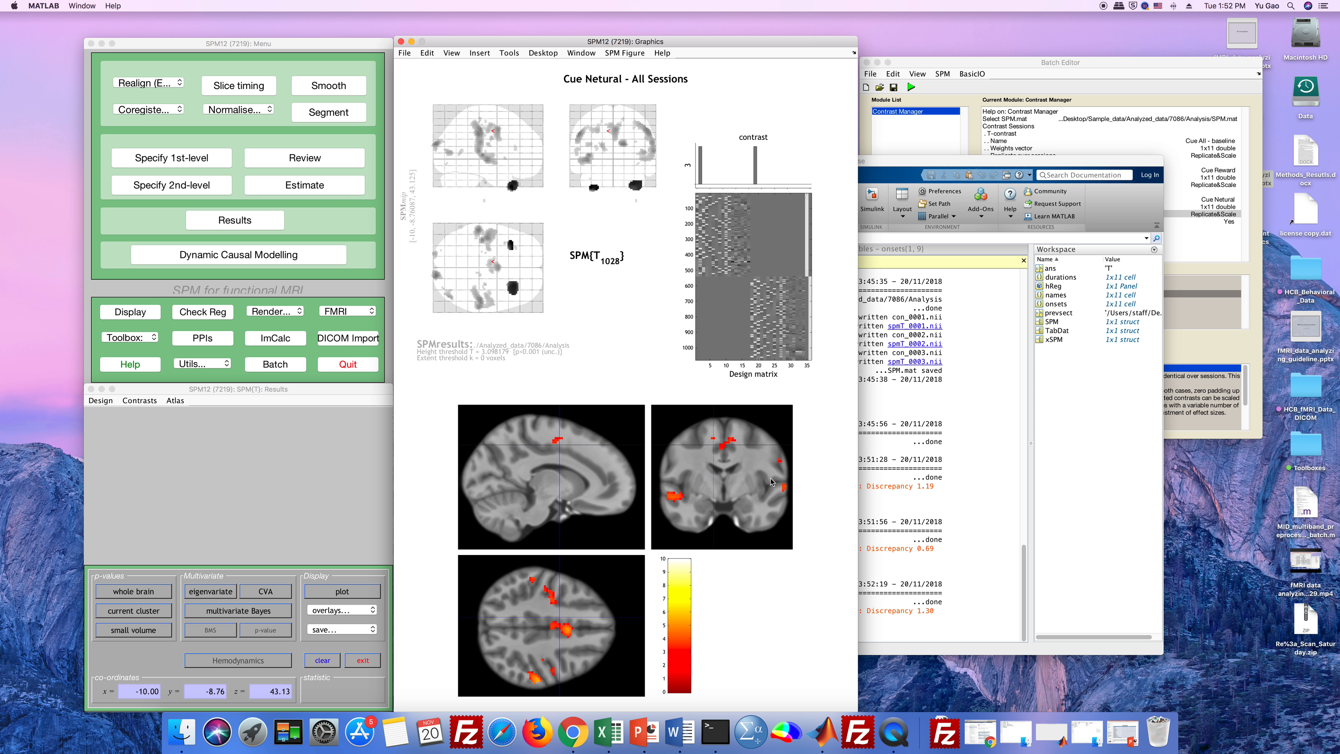
pyautogui.click(721, 443)
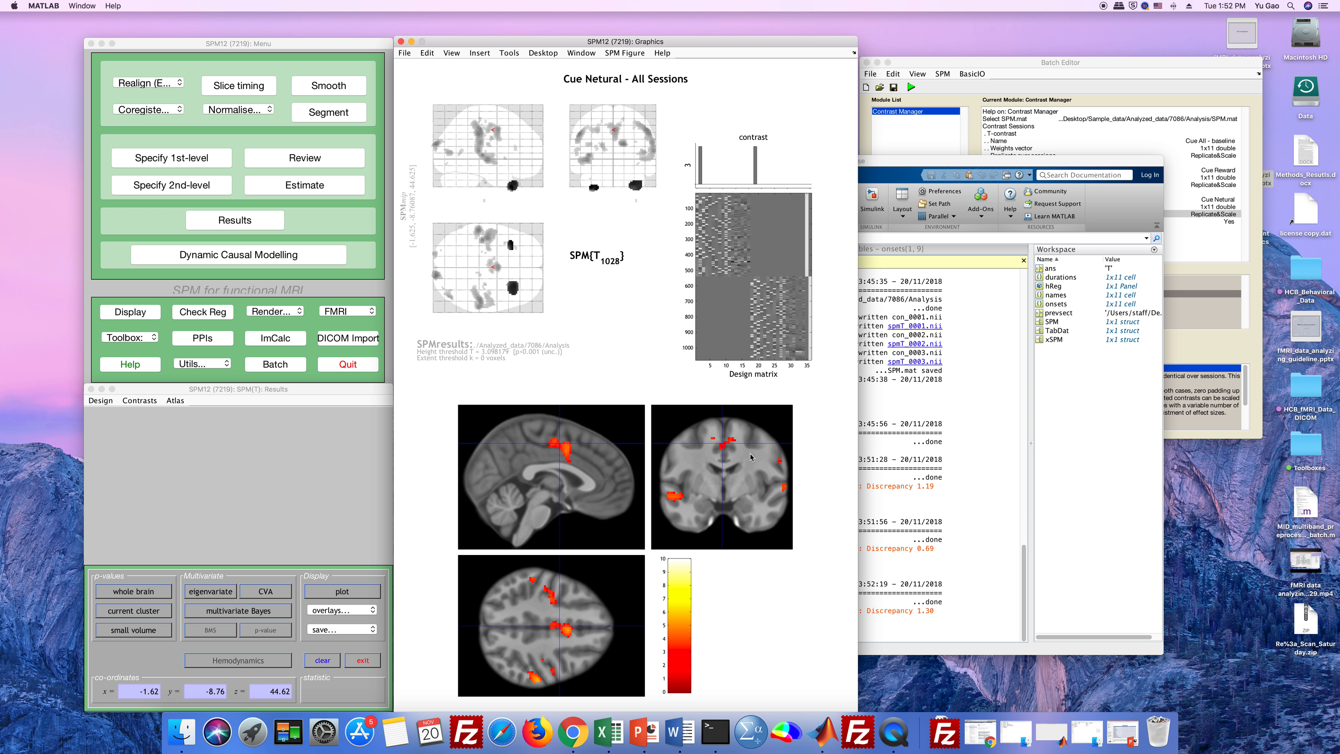
pyautogui.click(566, 625)
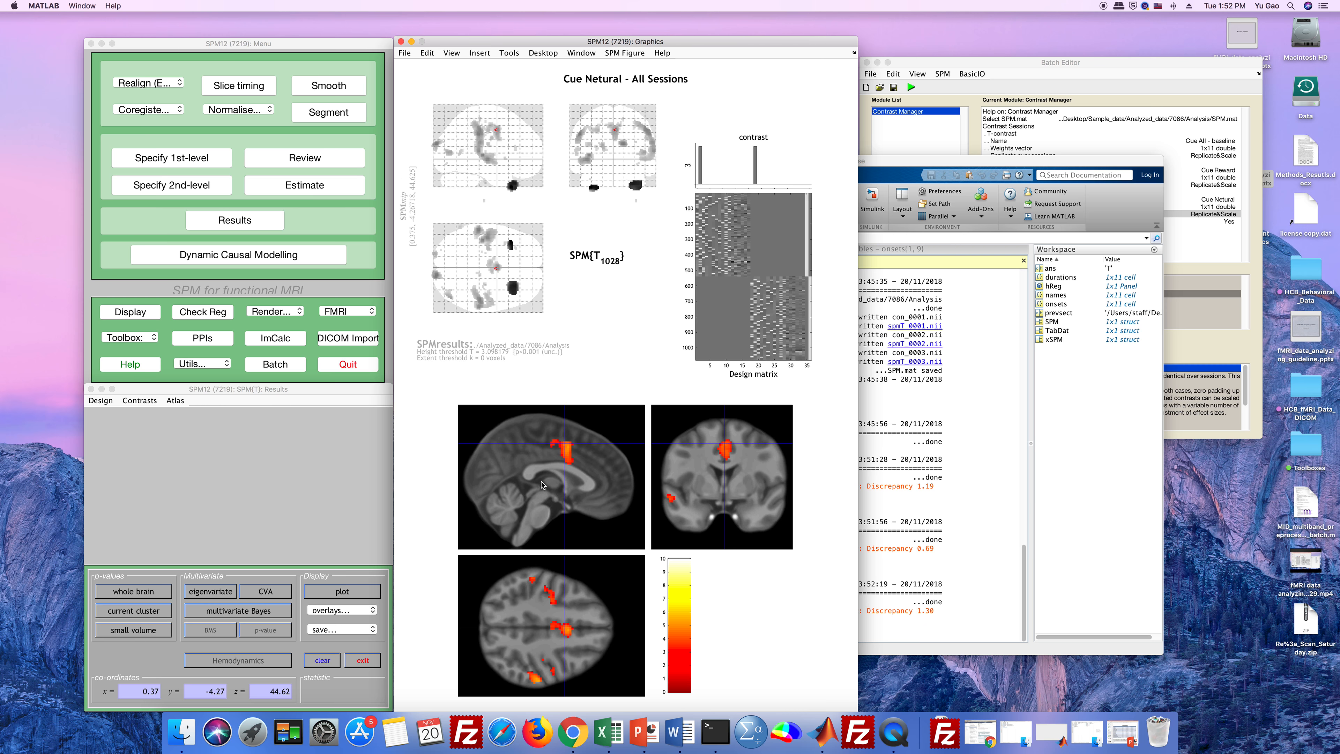
pyautogui.click(721, 447)
pyautogui.click(722, 449)
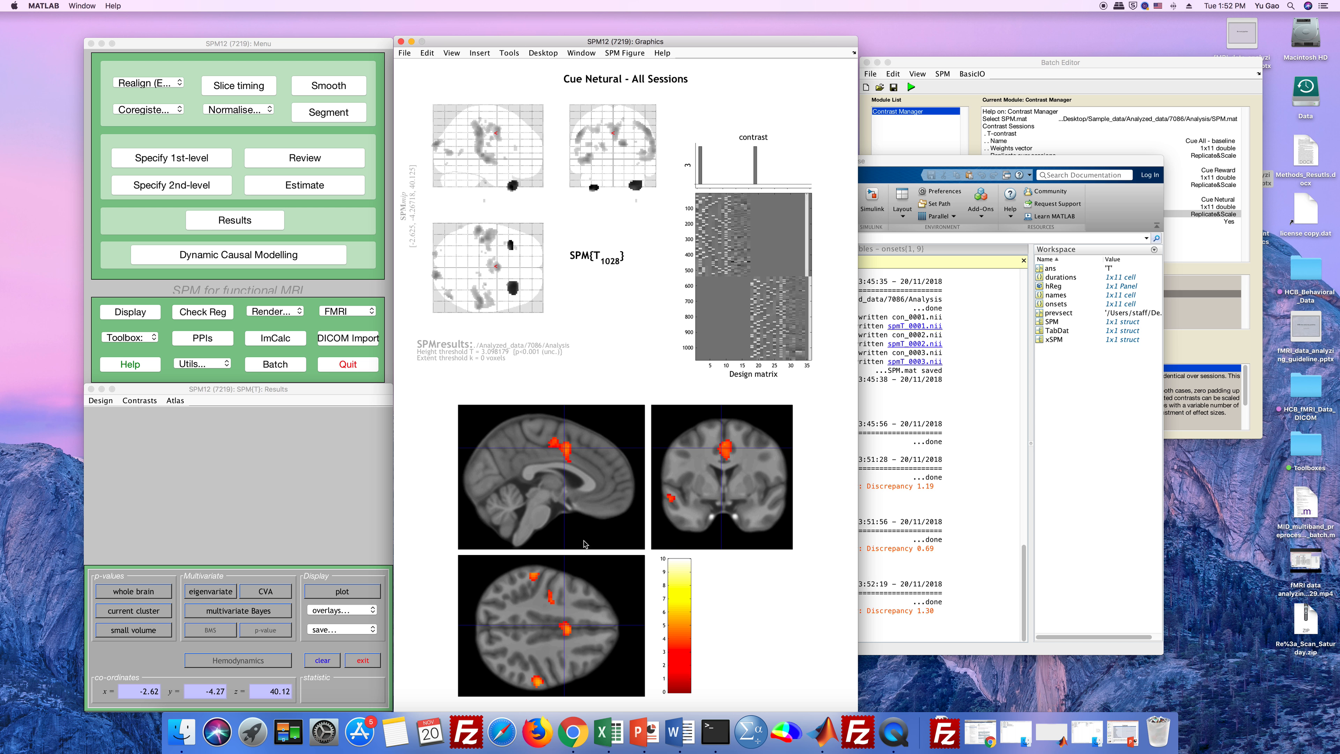